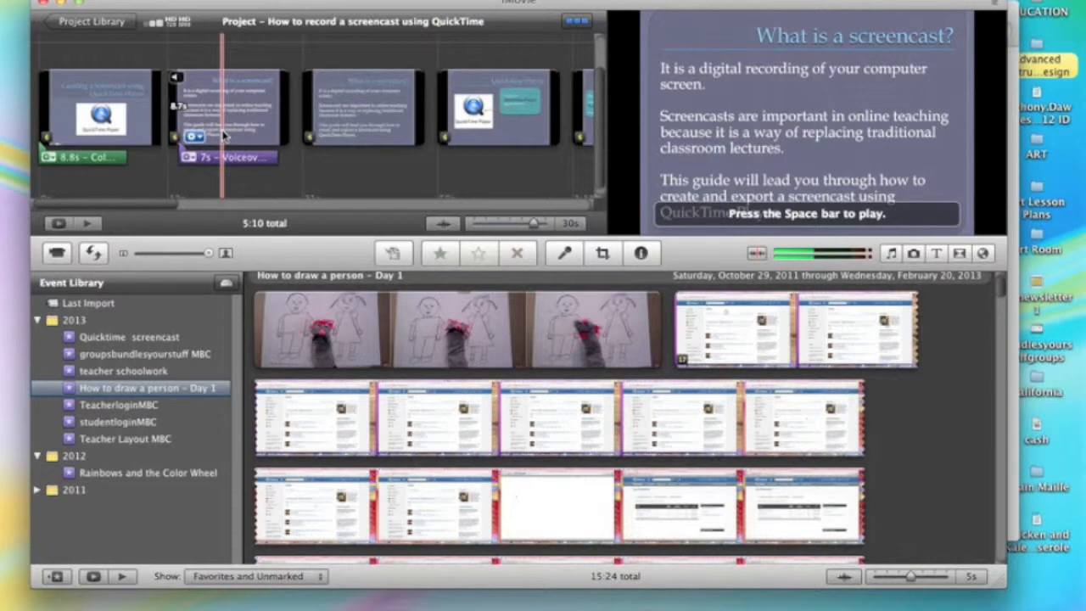
key("space")
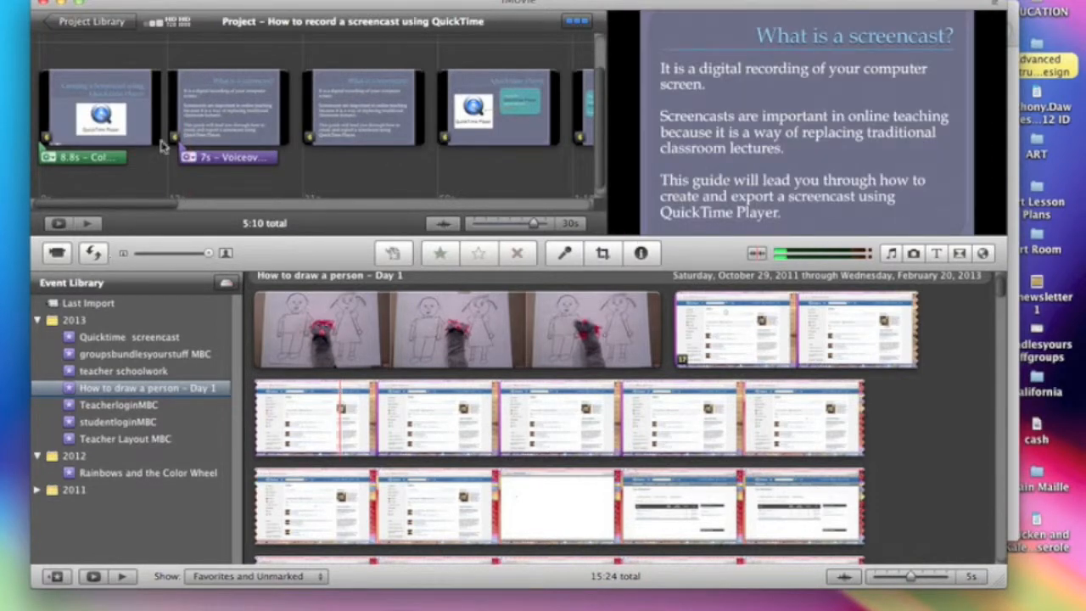
left_click(95, 254)
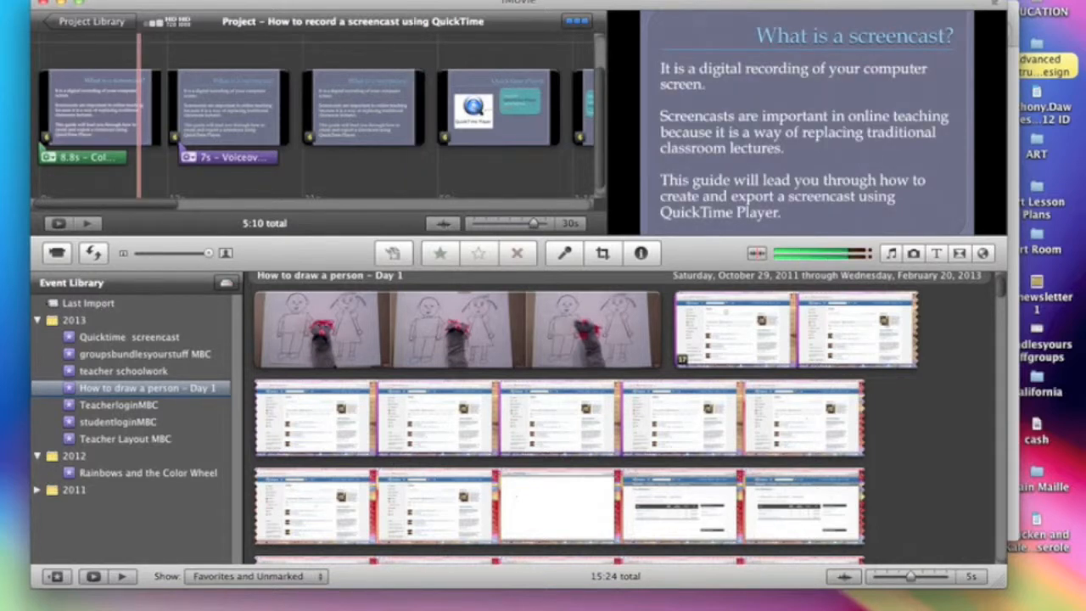
Create a new event named Sample in the 2013 group of the event library.
left_click(111, 0)
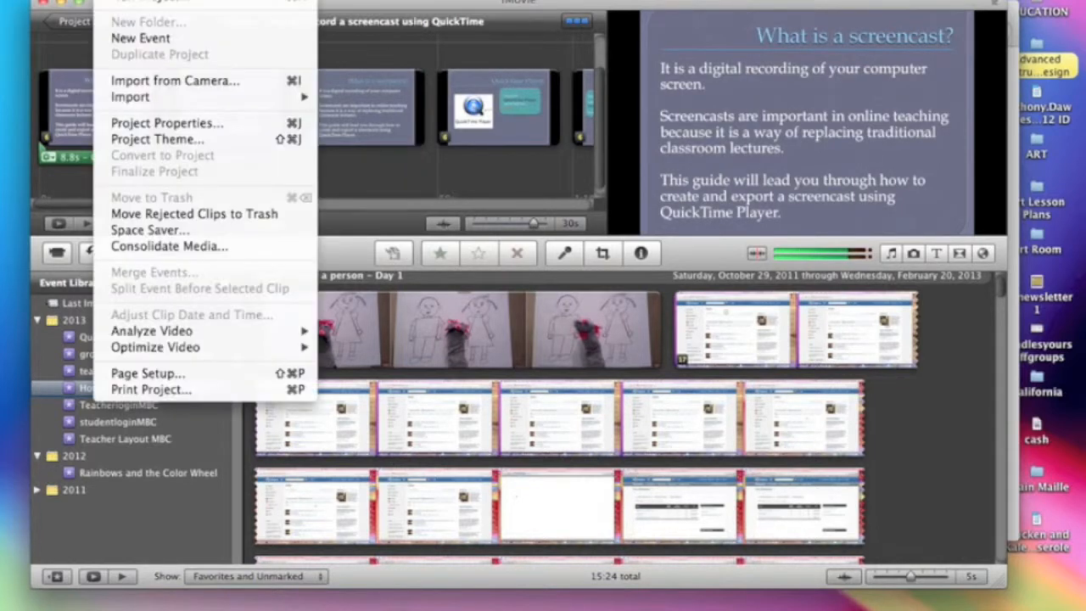
left_click(112, 39)
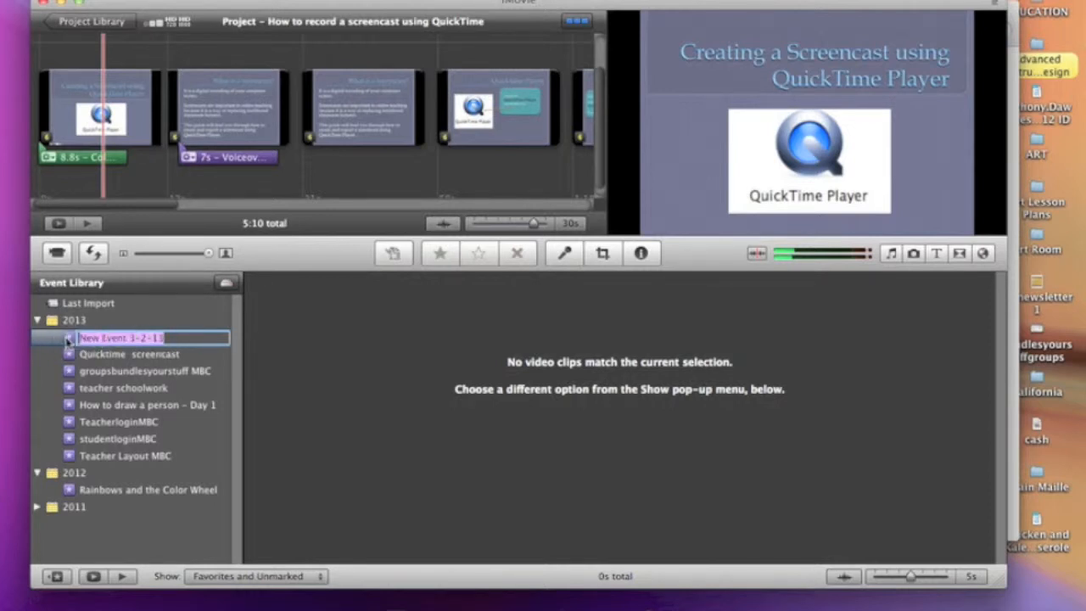
type("Screenc")
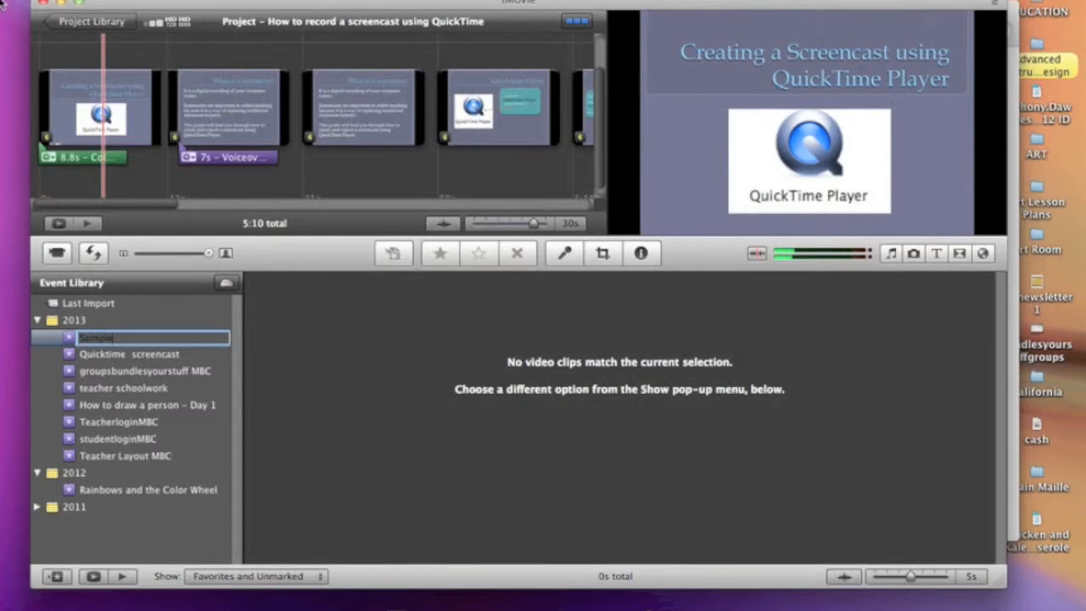
key("Return")
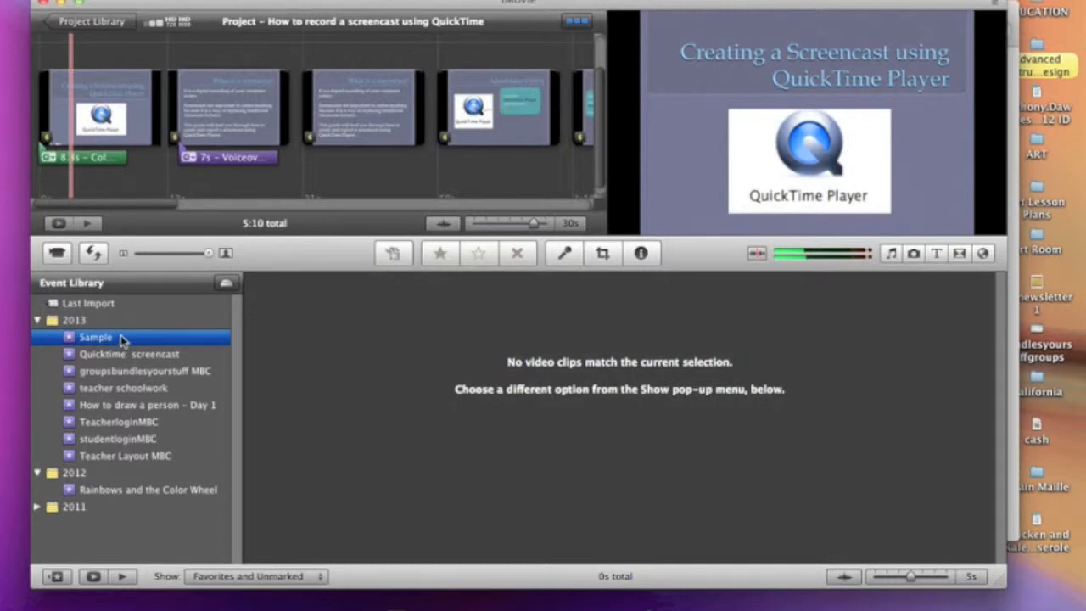
Import the Sample movie from All My Files into the existing Sample event, copying the file with video optimized at Large - 960x540.
mouse_move(146, 99)
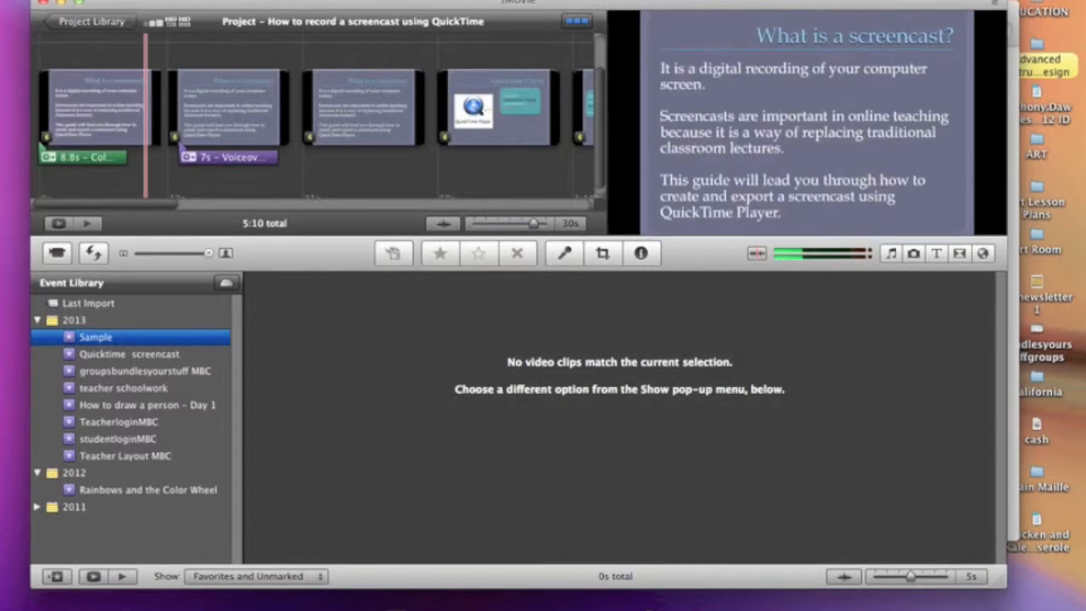
left_click(114, 0)
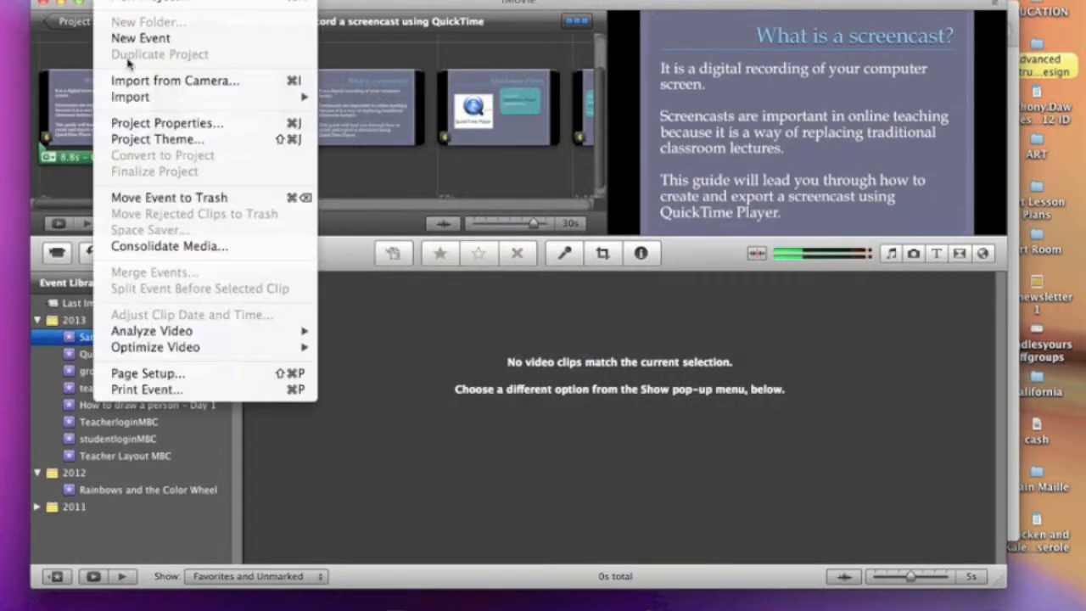
mouse_move(133, 100)
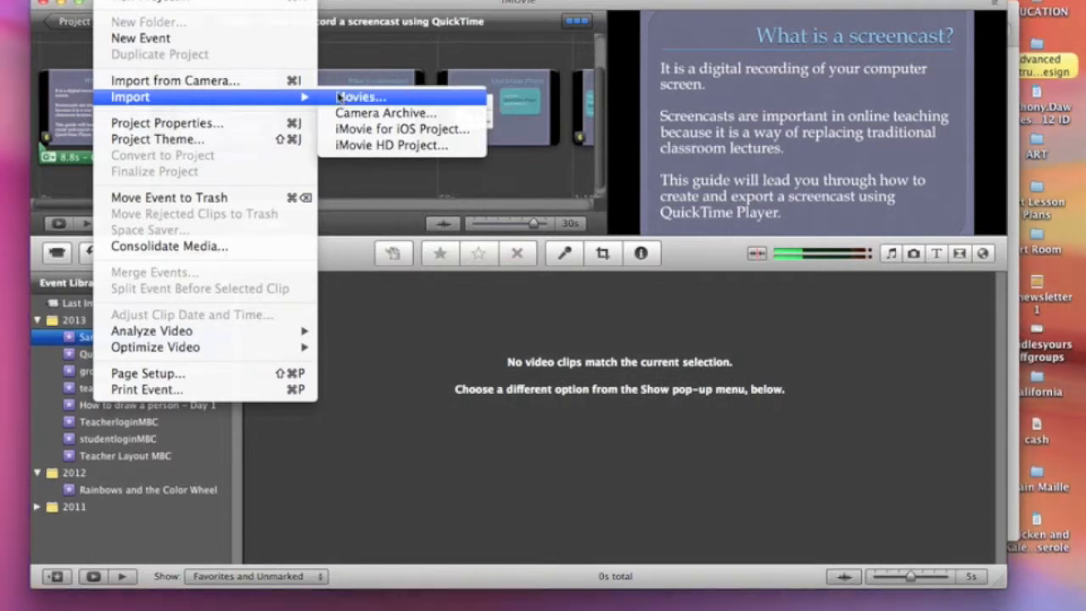
left_click(341, 98)
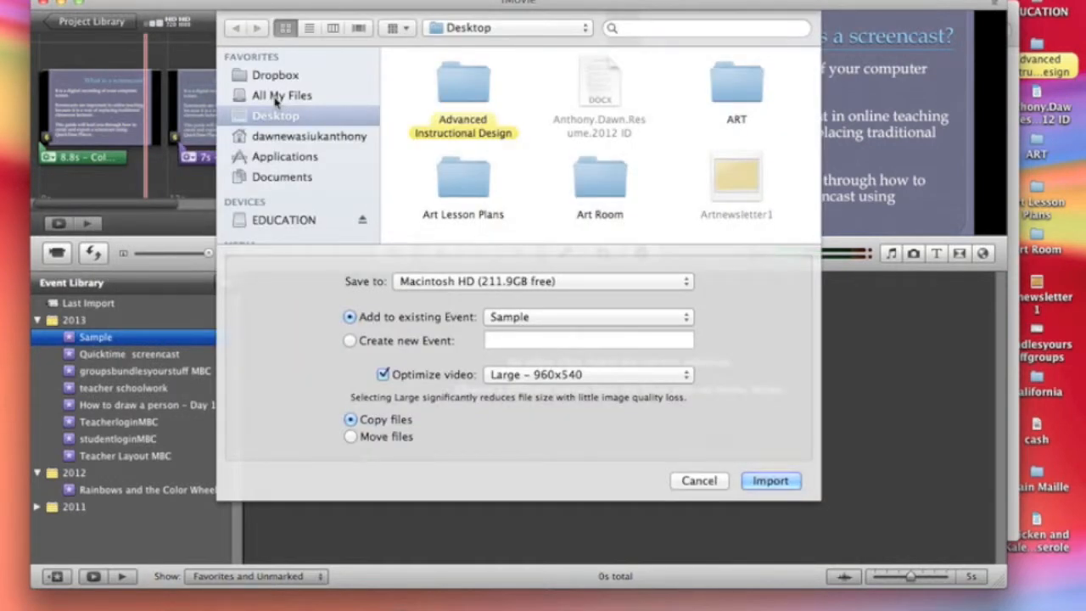
left_click(274, 97)
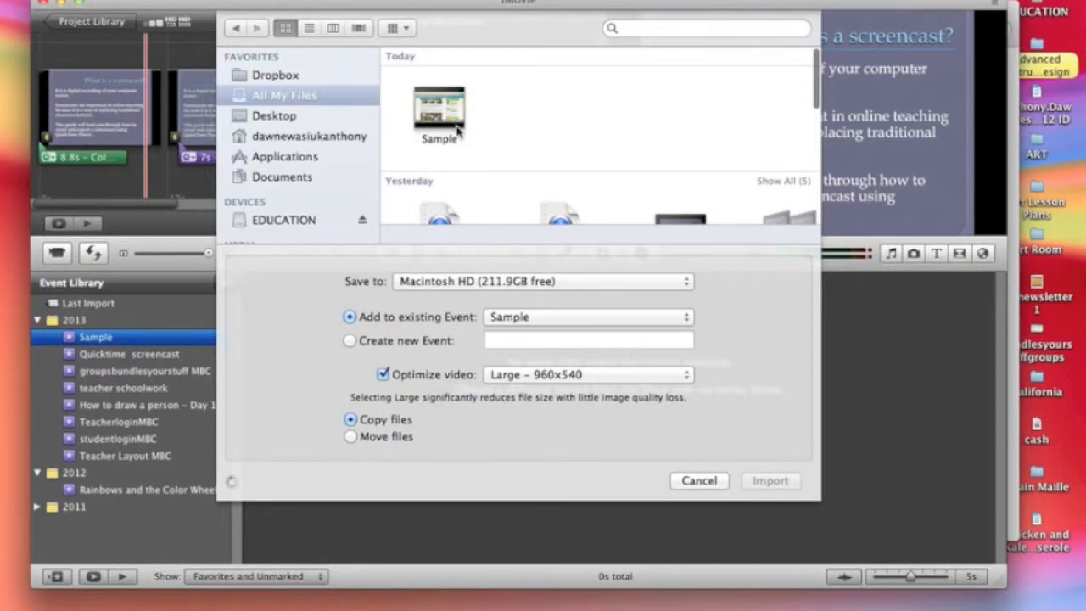
mouse_move(454, 129)
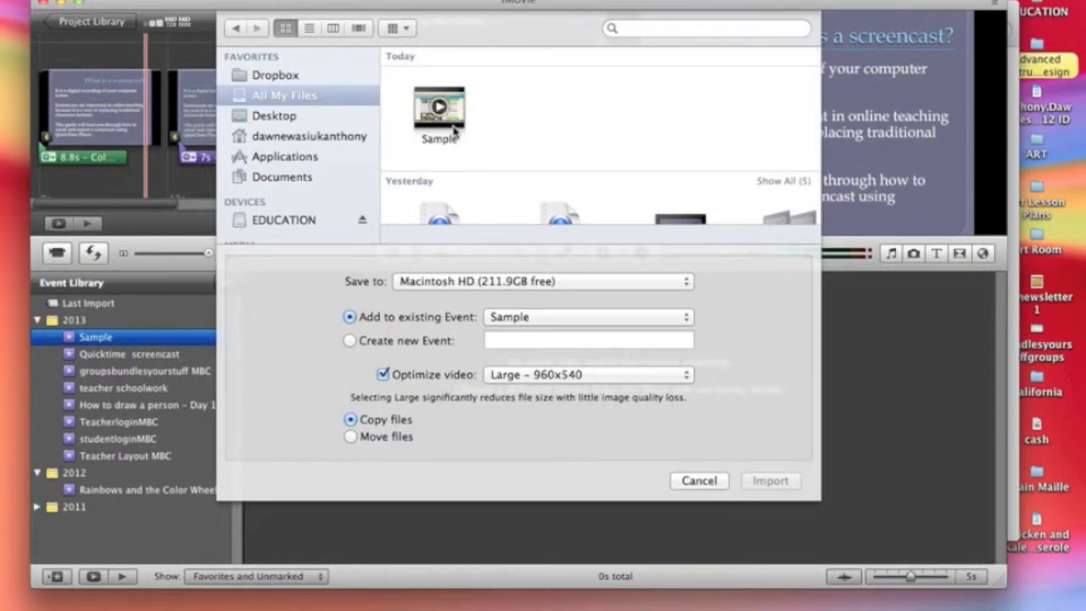
left_click(454, 129)
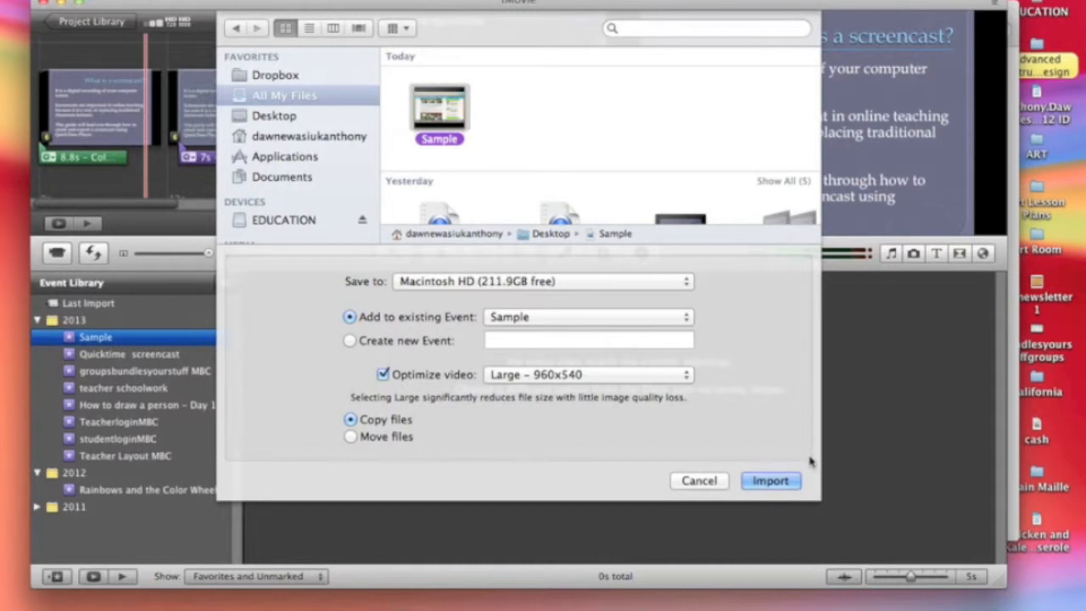
left_click(770, 481)
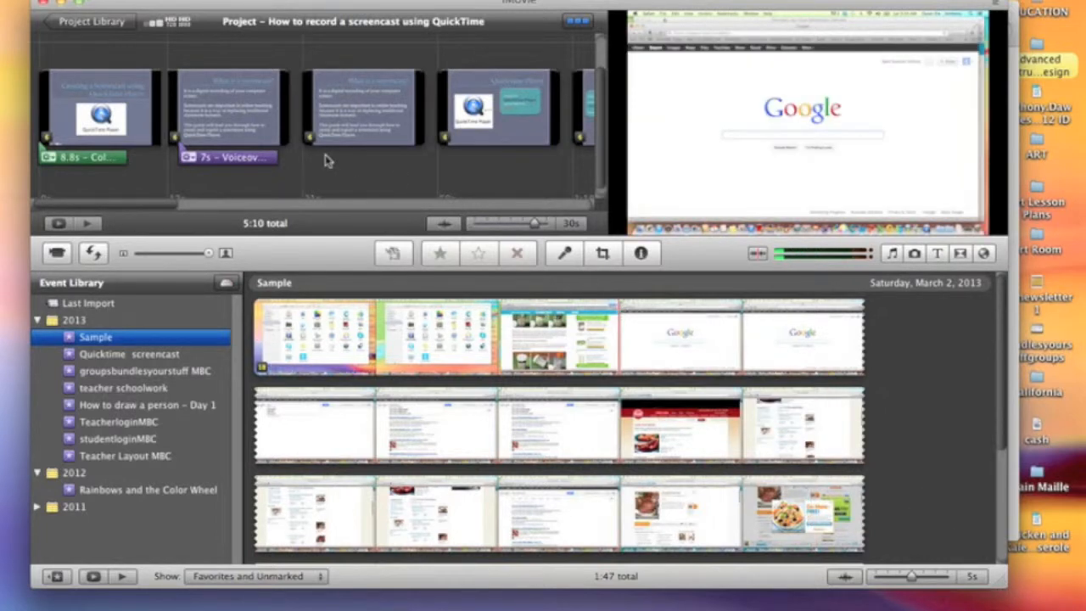
Create a new project named Sample with No Theme, Widescreen (16:9) aspect ratio and 30 fps - NTSC frame rate.
key("space")
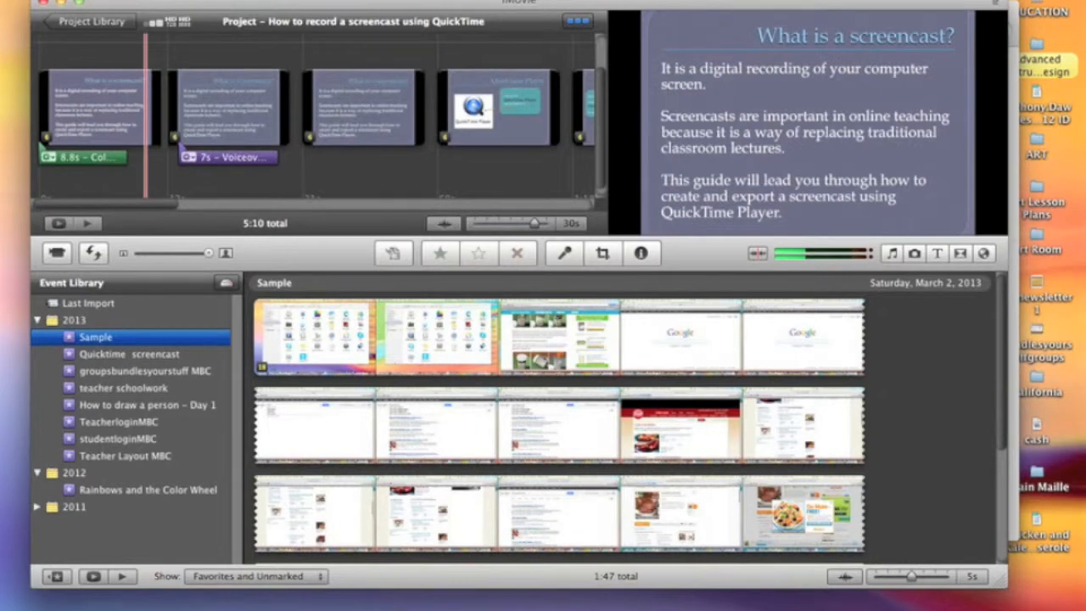
left_click(119, 0)
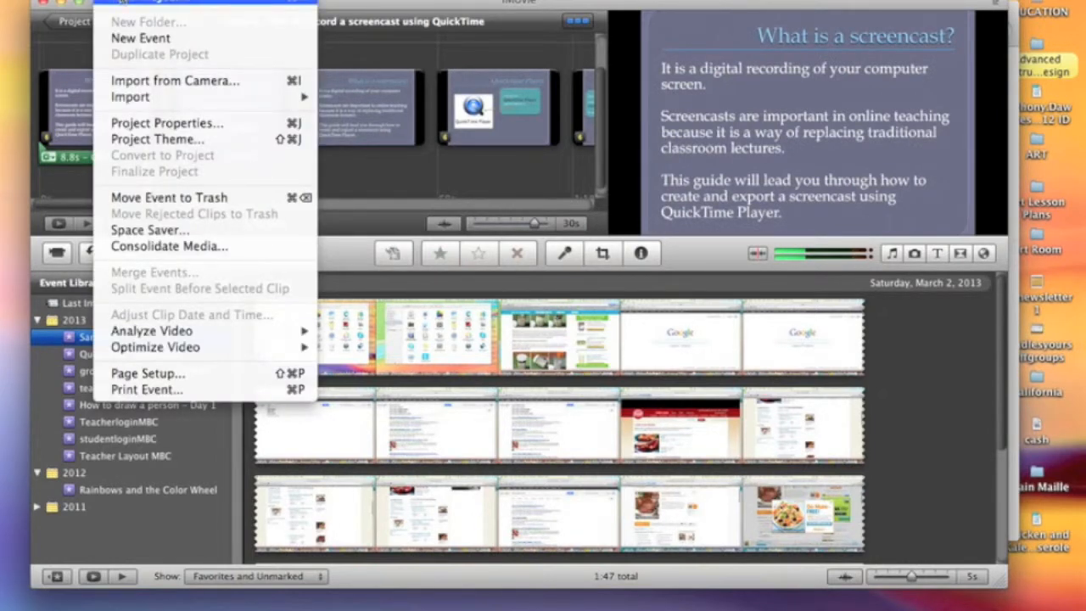
left_click(121, 0)
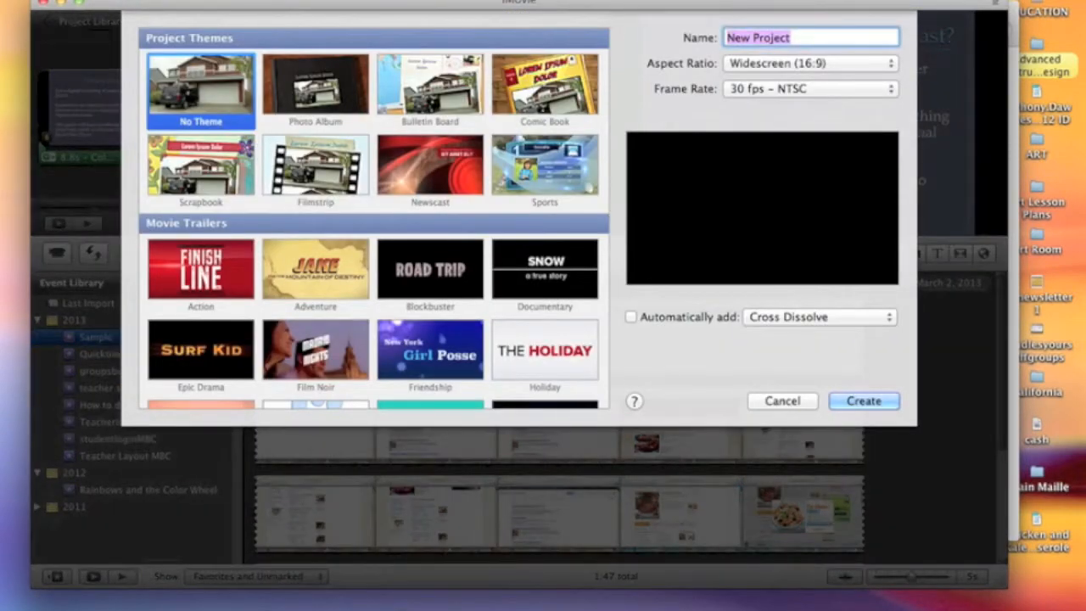
type("Sample")
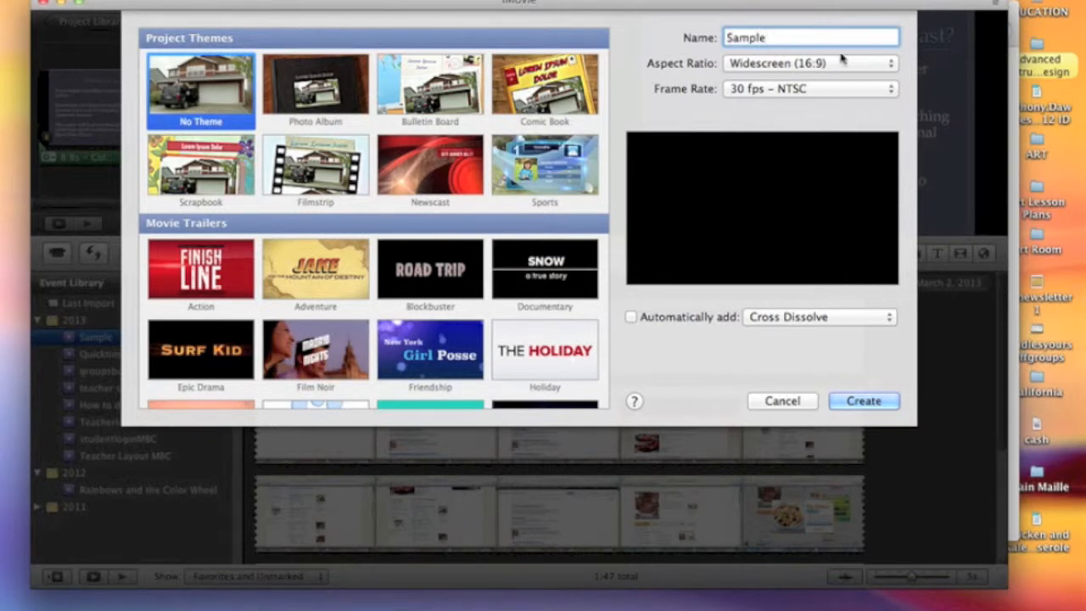
left_click(869, 409)
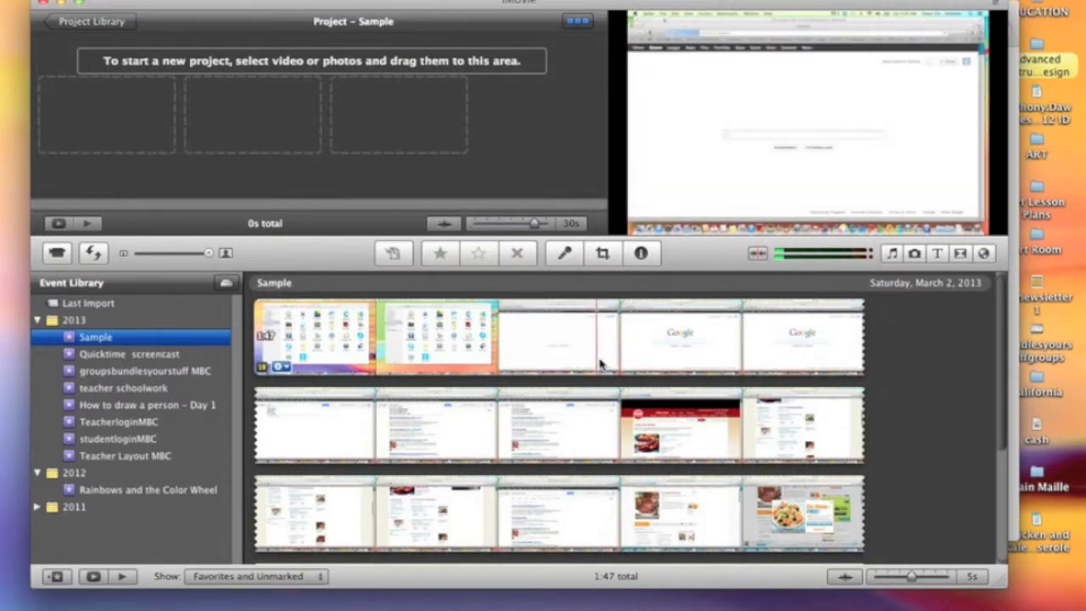
Select about 1:33.5 of the Sample footage, from the start of the Google page to the clip's end, and add it to the empty project.
left_click(611, 360)
left_click_drag(611, 360, 548, 550)
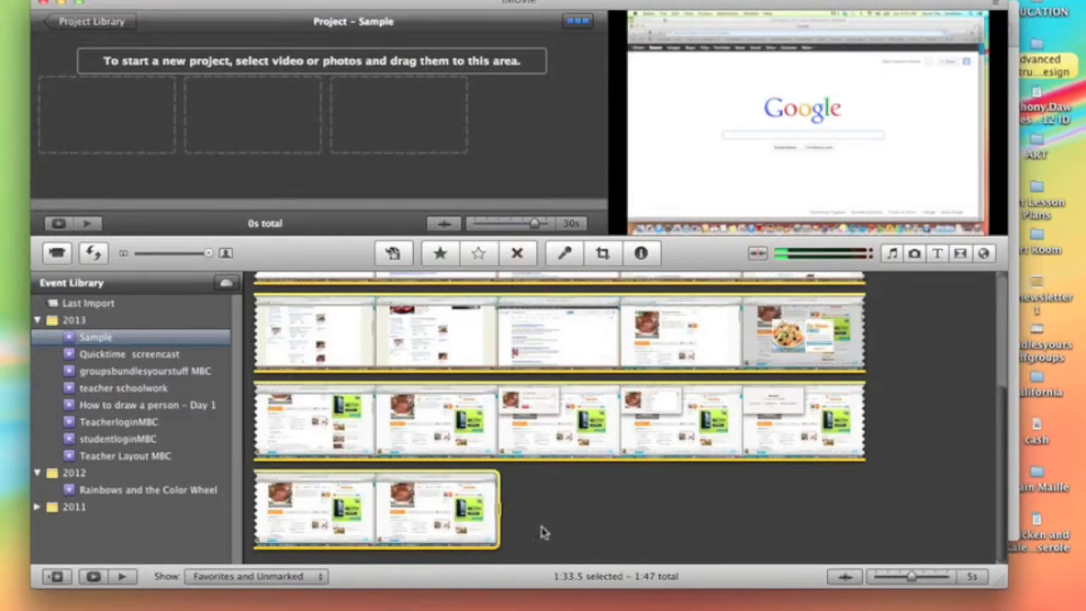
left_click(593, 450)
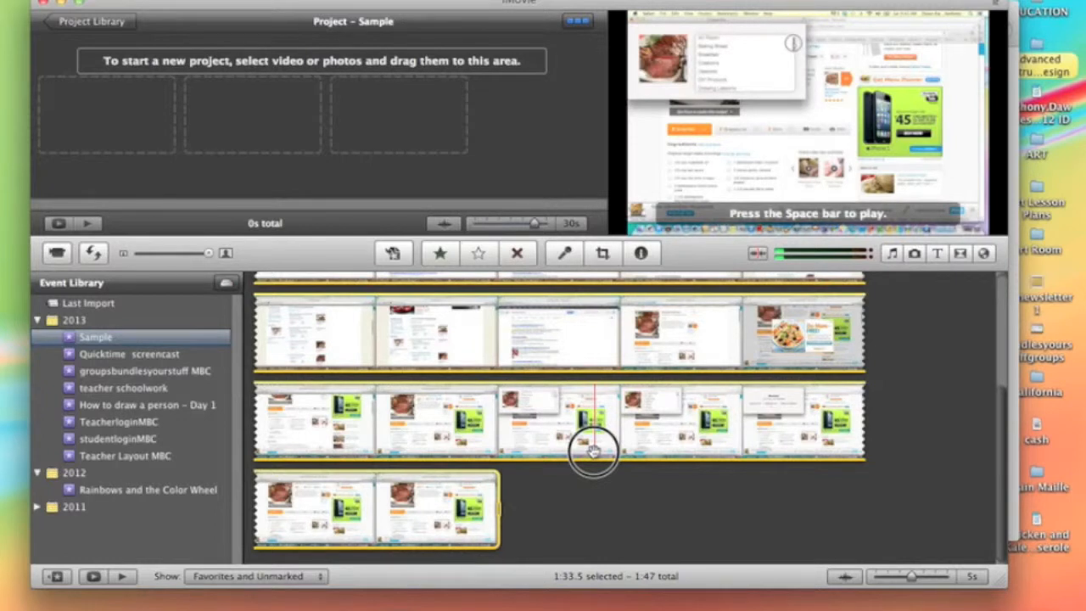
left_click_drag(593, 450, 146, 122)
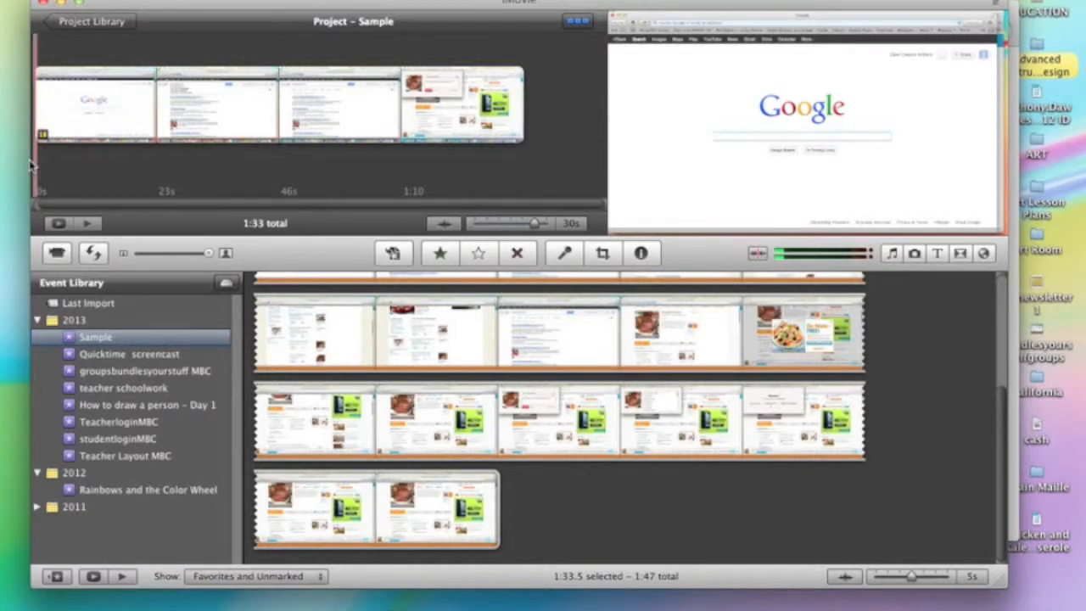
Add a Sideways Drift title with the Retro background before the first clip of the project.
left_click(95, 166)
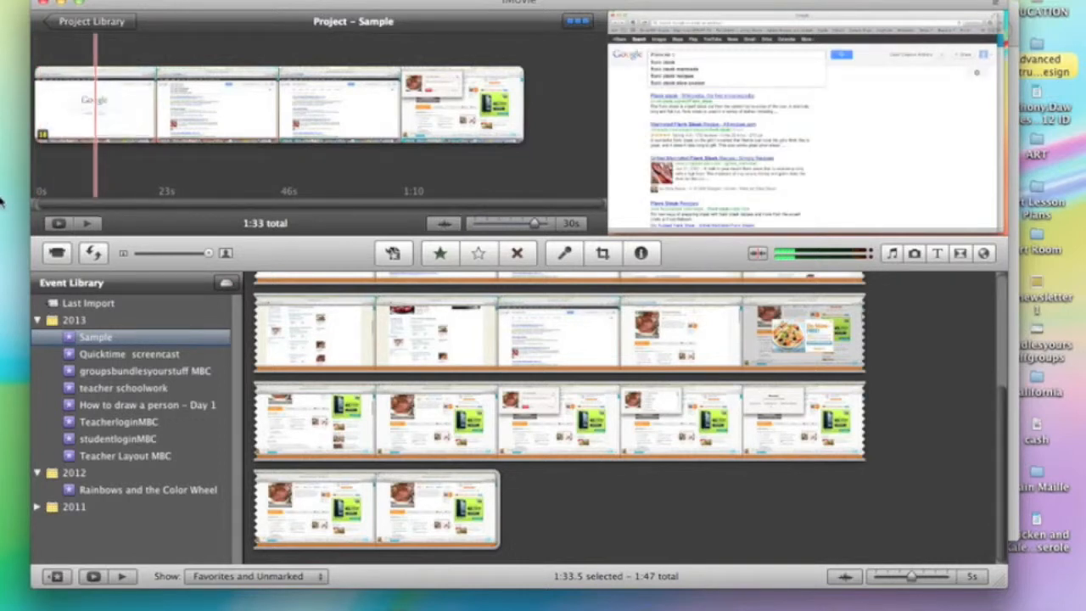
left_click(72, 169)
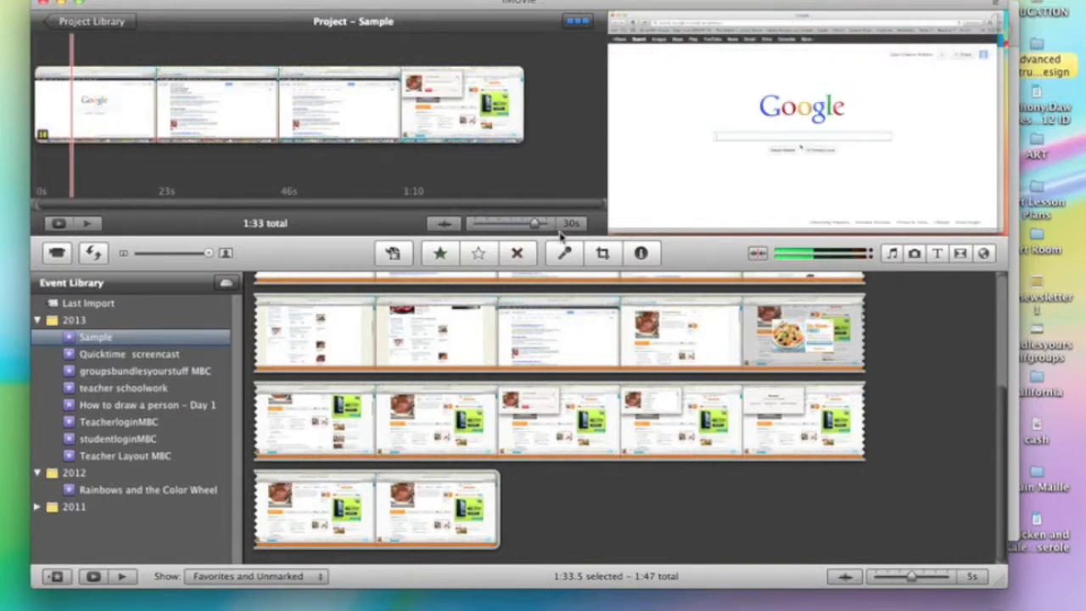
left_click(937, 254)
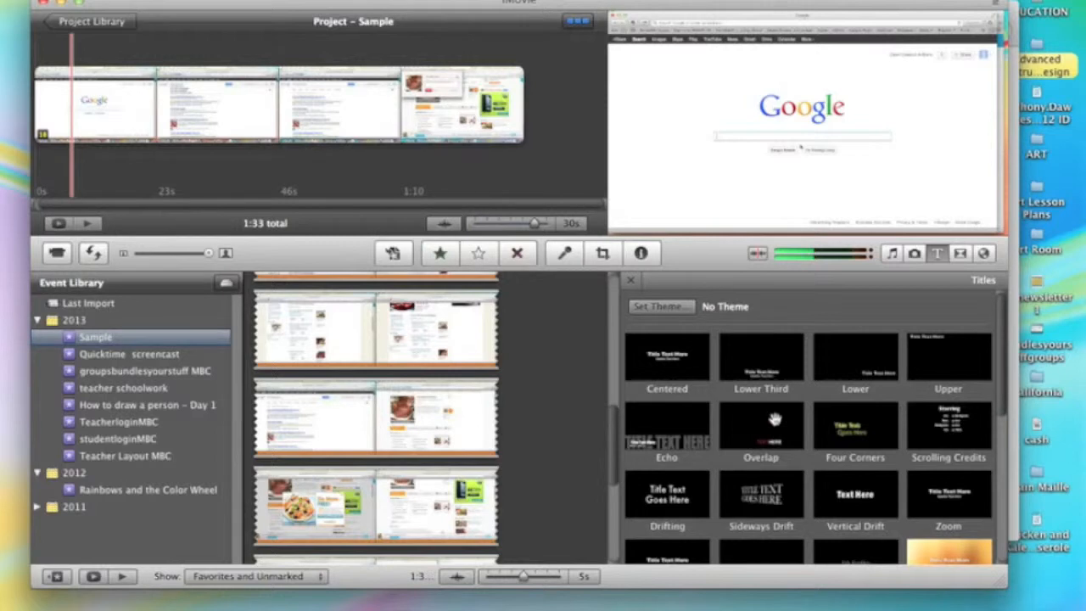
left_click(755, 502)
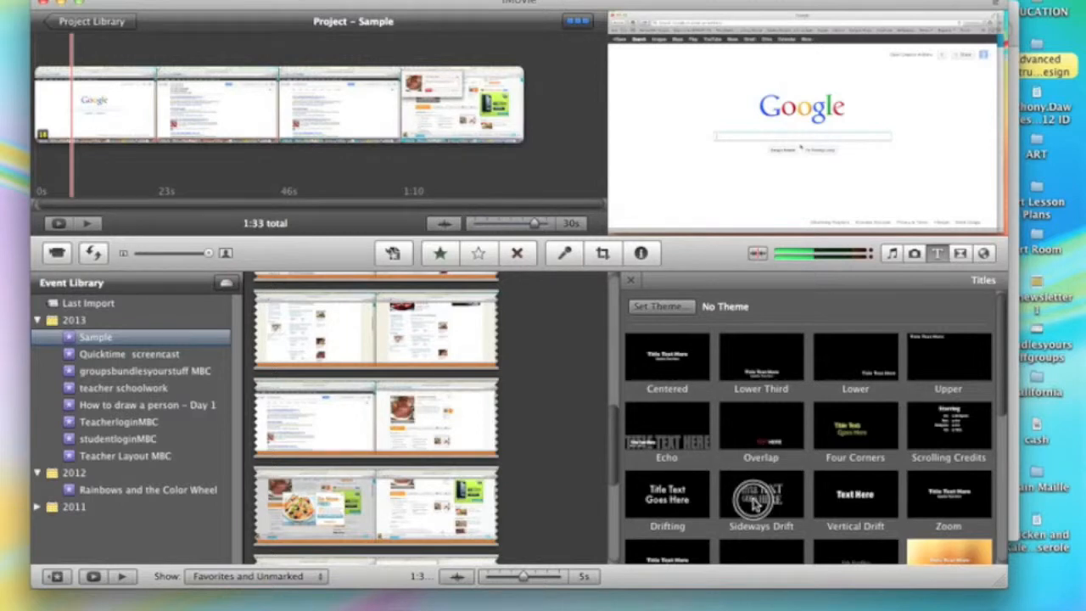
left_click_drag(755, 501, 32, 113)
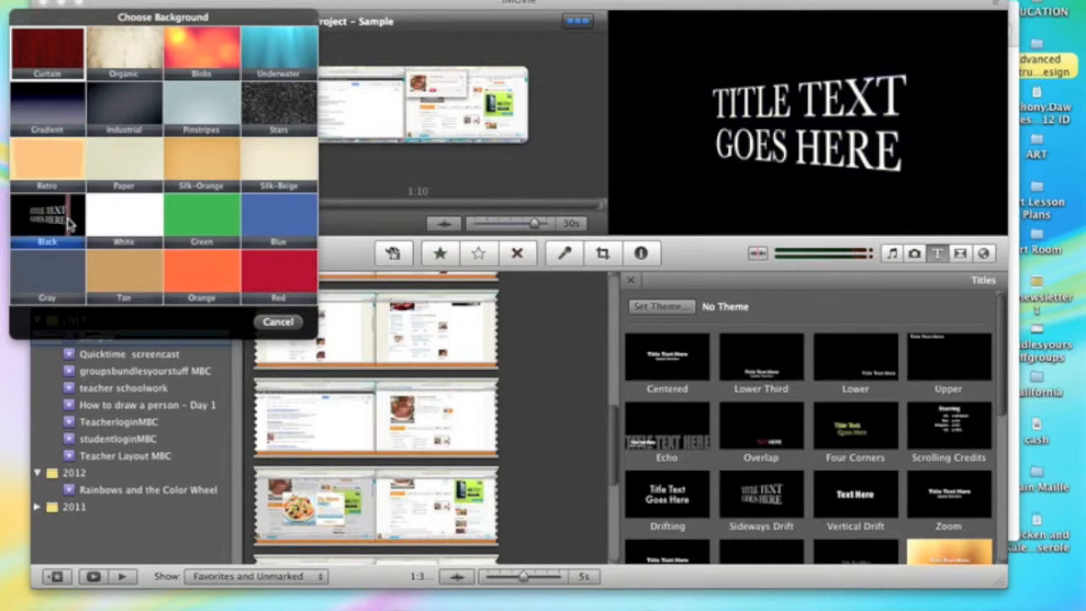
left_click(54, 168)
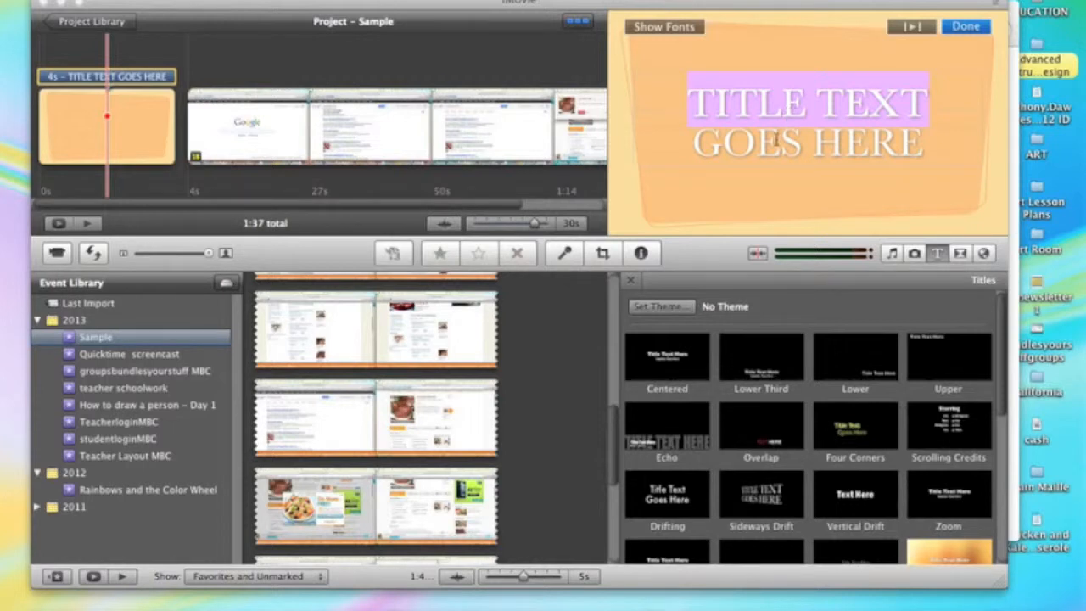
Set the opening title's font to American Typewriter and its text color to teal.
left_click(694, 28)
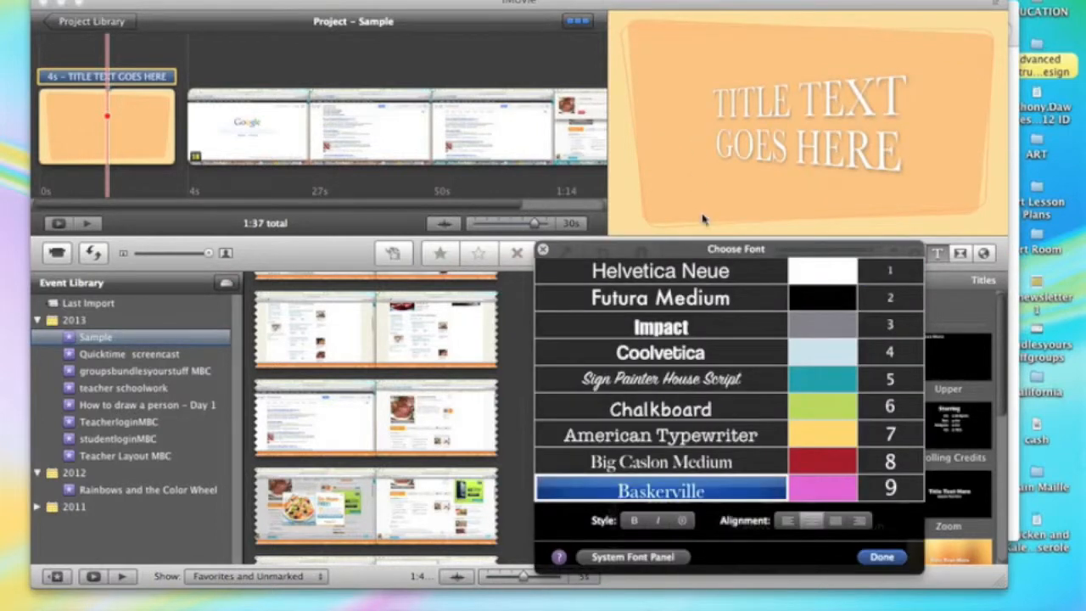
left_click(687, 273)
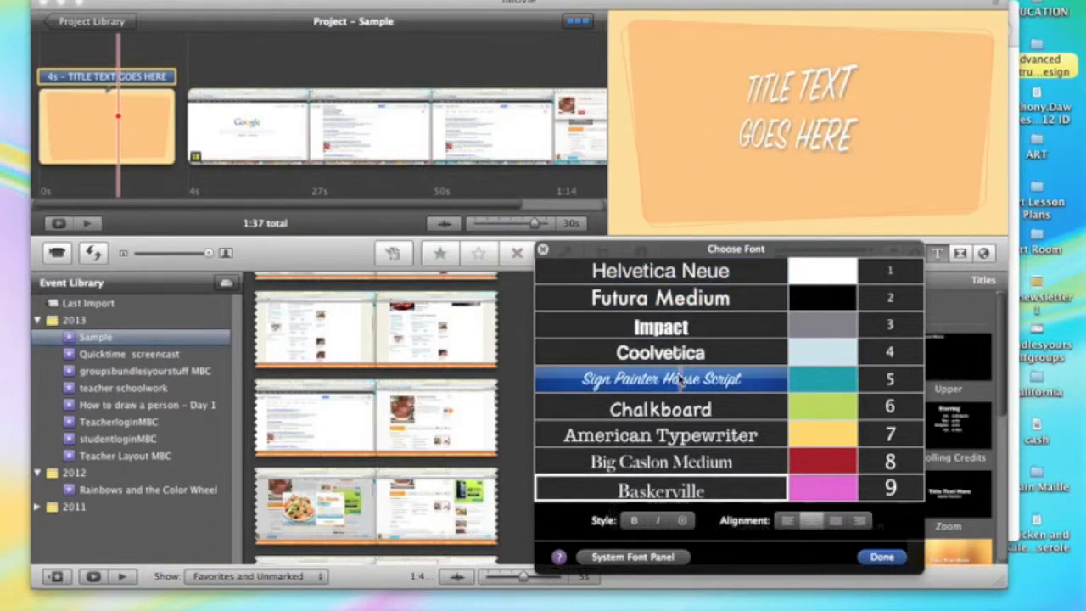
left_click(656, 487)
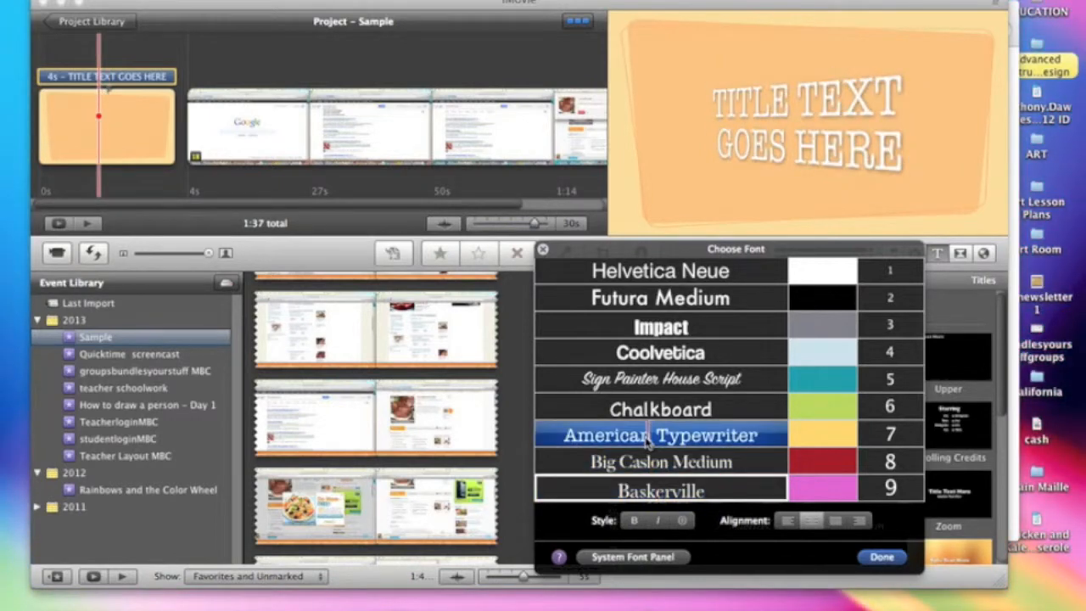
left_click(647, 440)
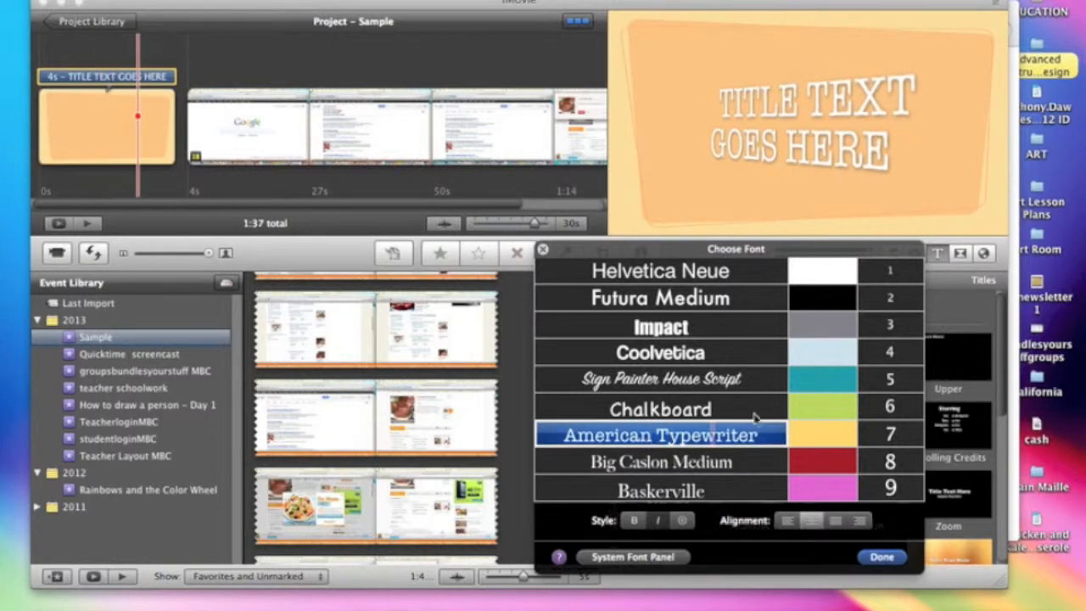
left_click(815, 381)
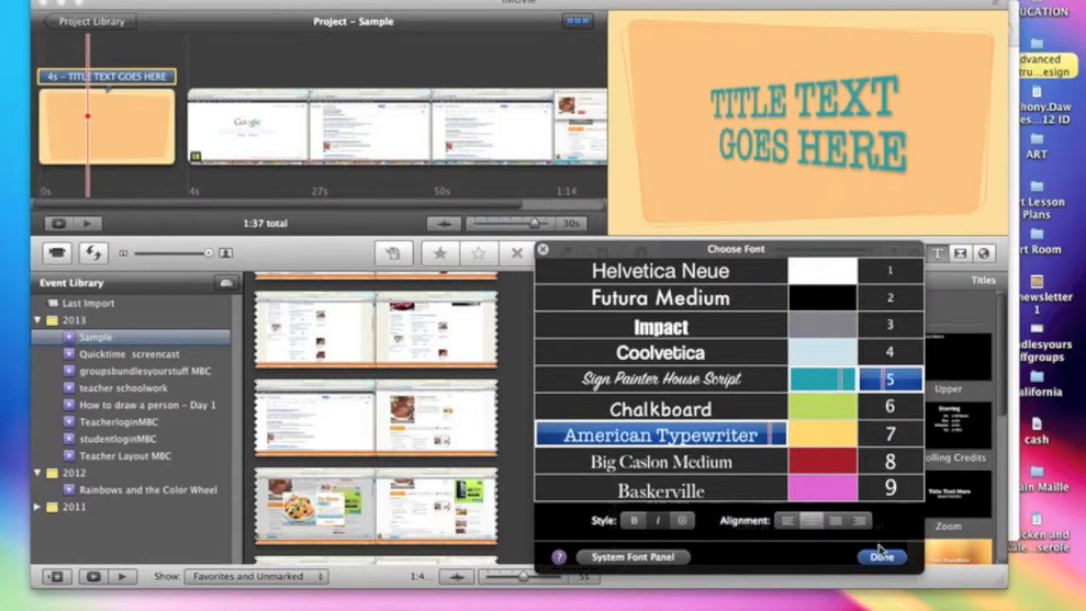
left_click(881, 558)
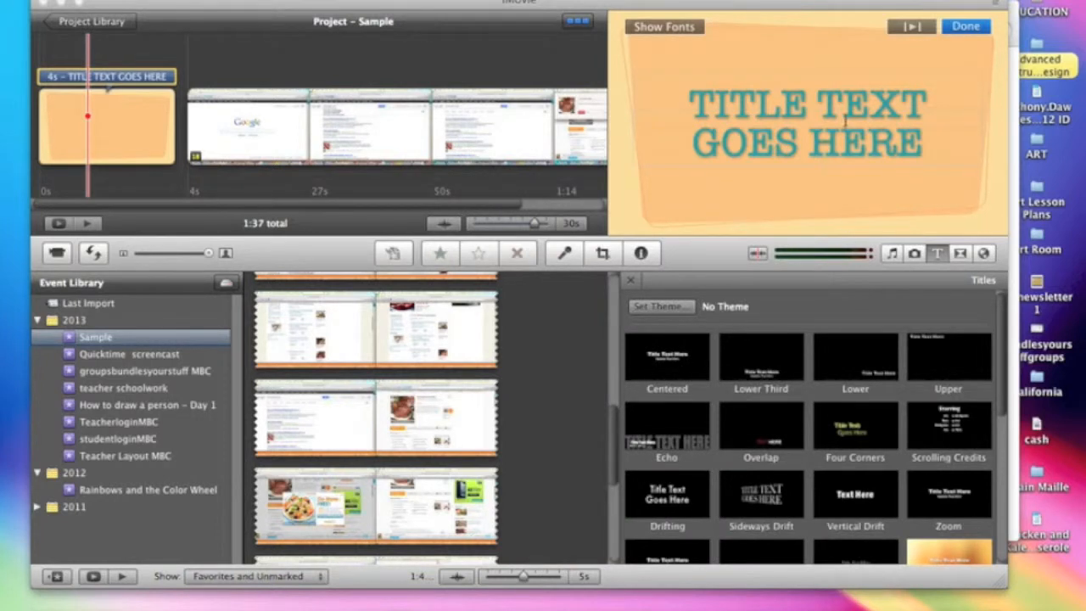
Replace the opening title's two placeholder lines with Sample and Recipes, preview the title and finish editing it.
left_click(861, 96)
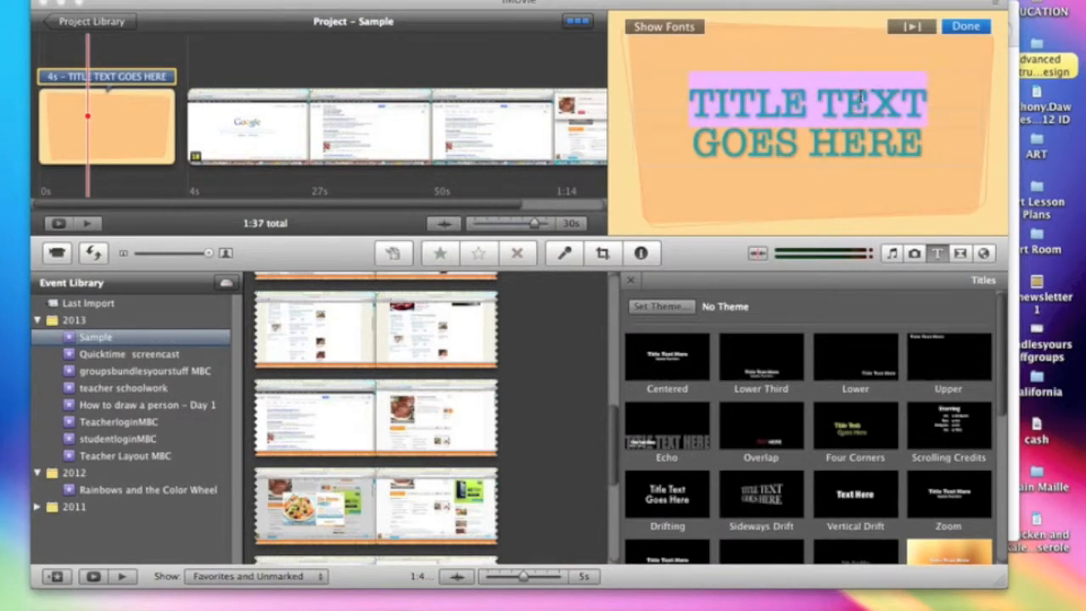
type("Sample")
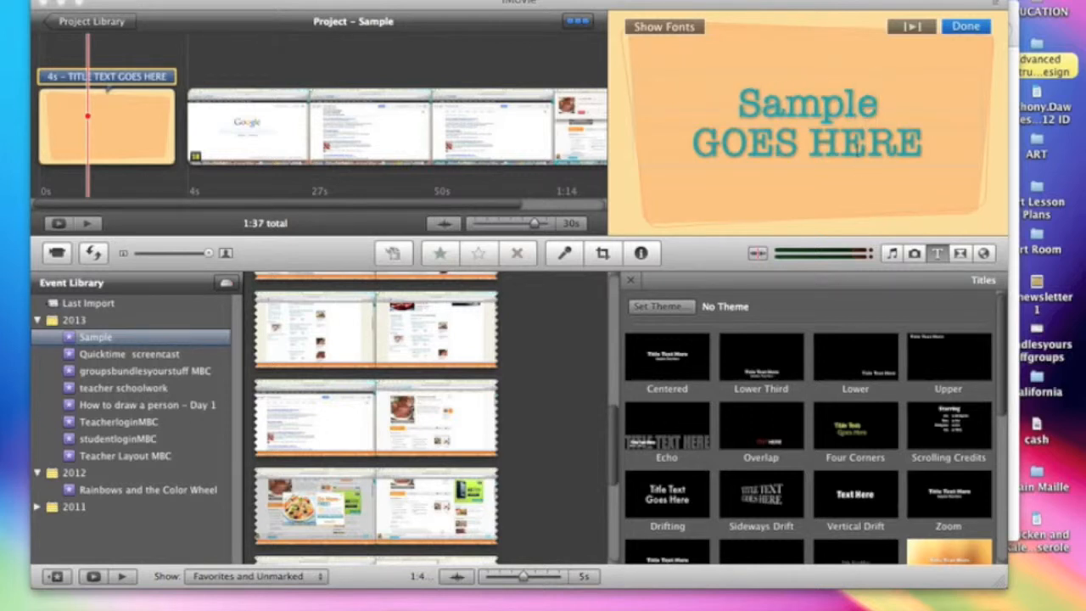
left_click(807, 142)
type("Recipes")
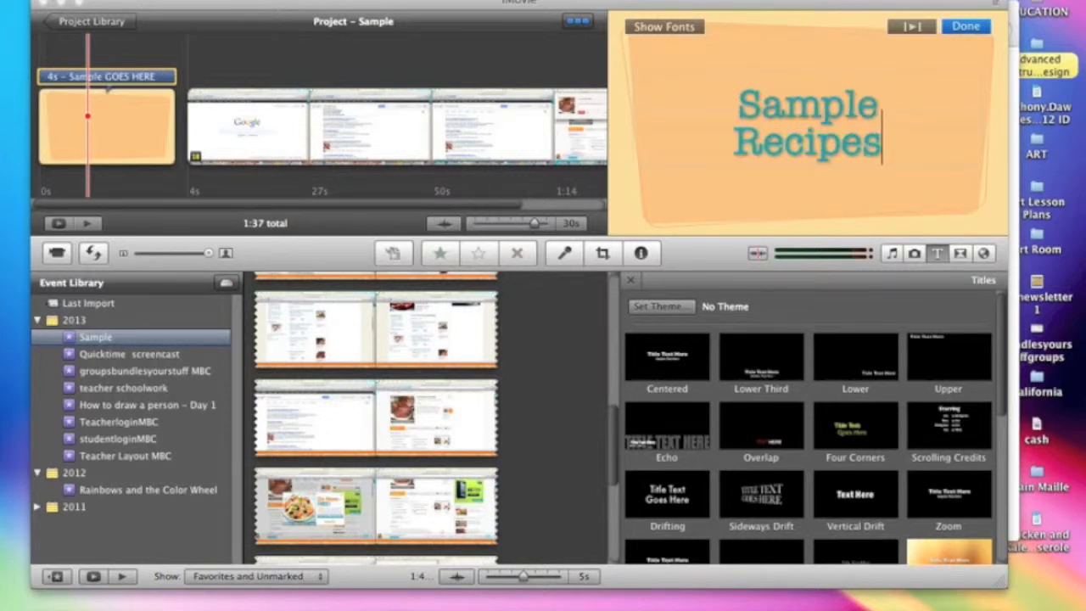
left_click(910, 28)
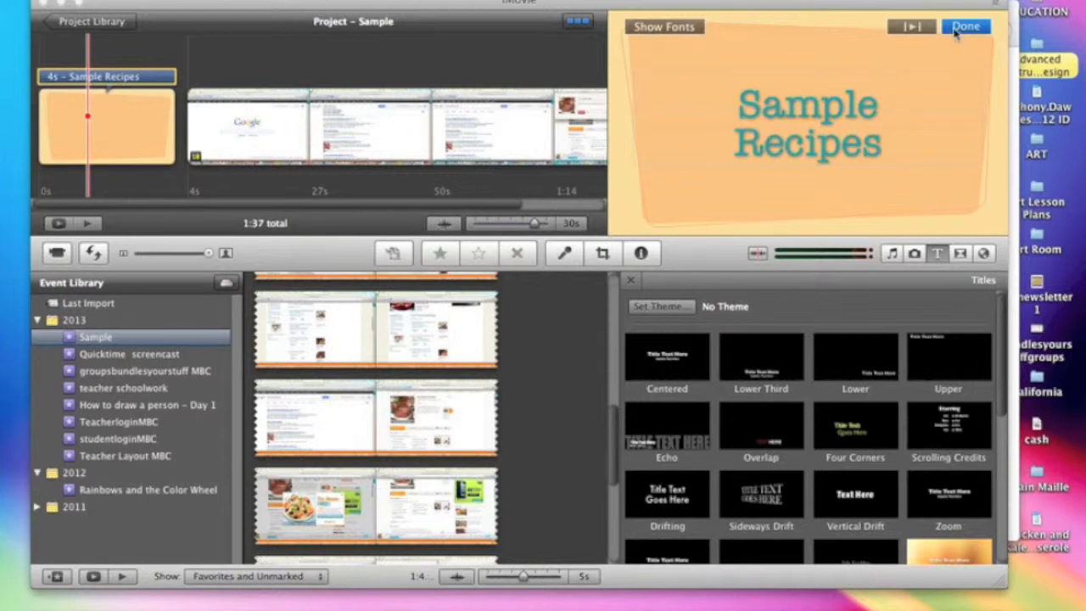
left_click(954, 30)
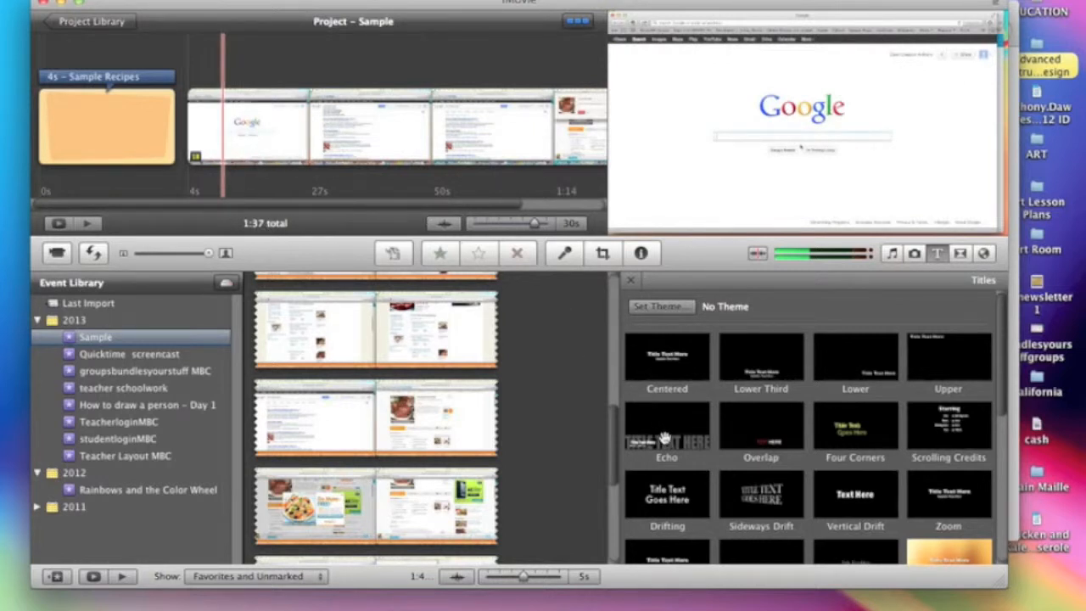
Add an Echo title over the screencast clip and trim it at both ends to 19 s, starting shortly after the clip begins.
left_click_drag(667, 439, 252, 130)
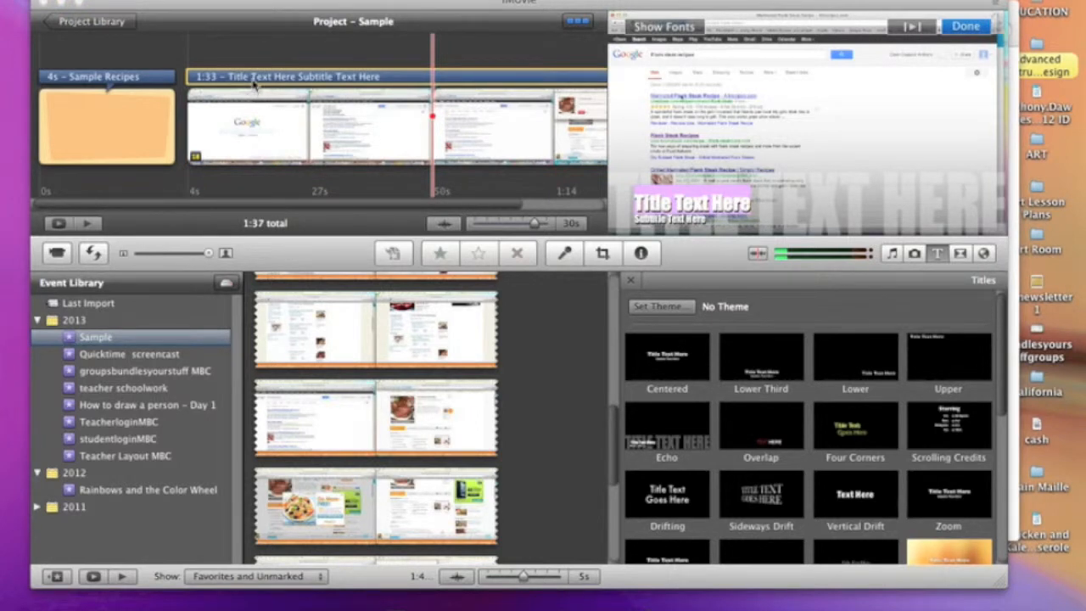
left_click_drag(286, 208, 386, 223)
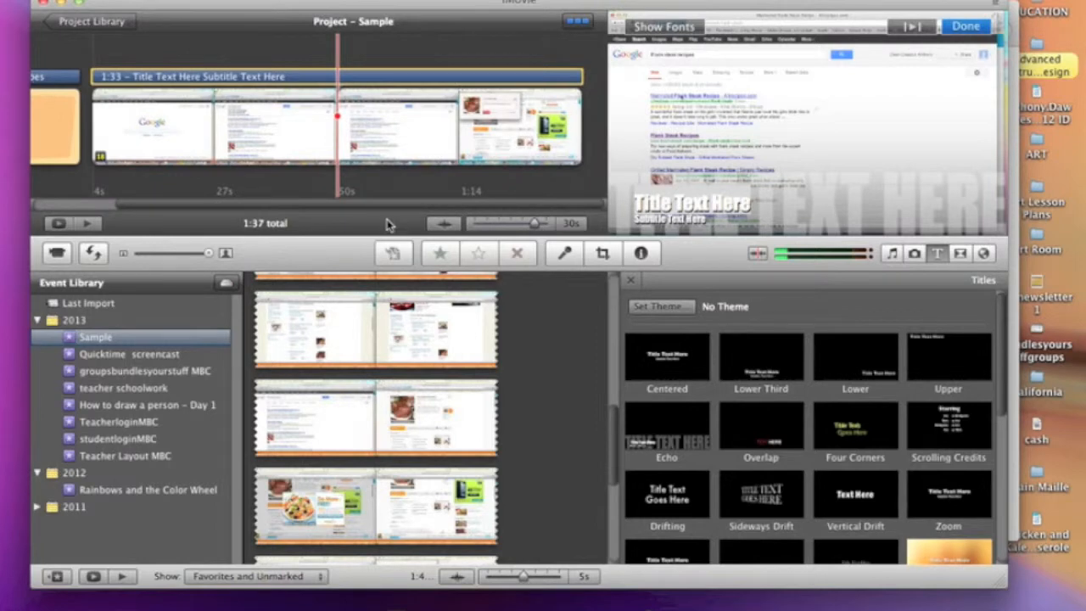
left_click(582, 77)
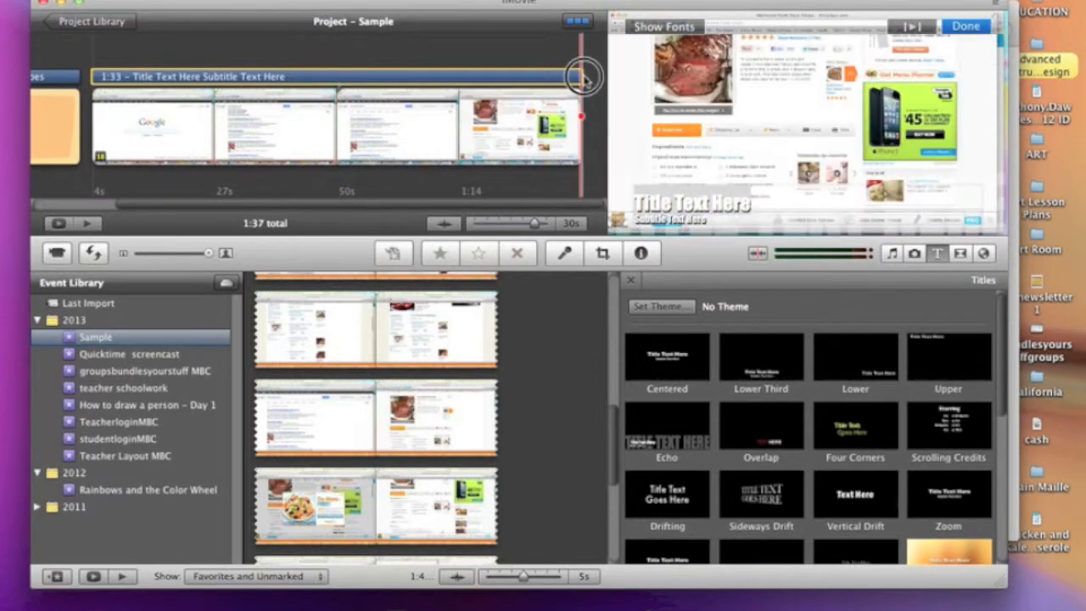
left_click_drag(582, 78, 200, 77)
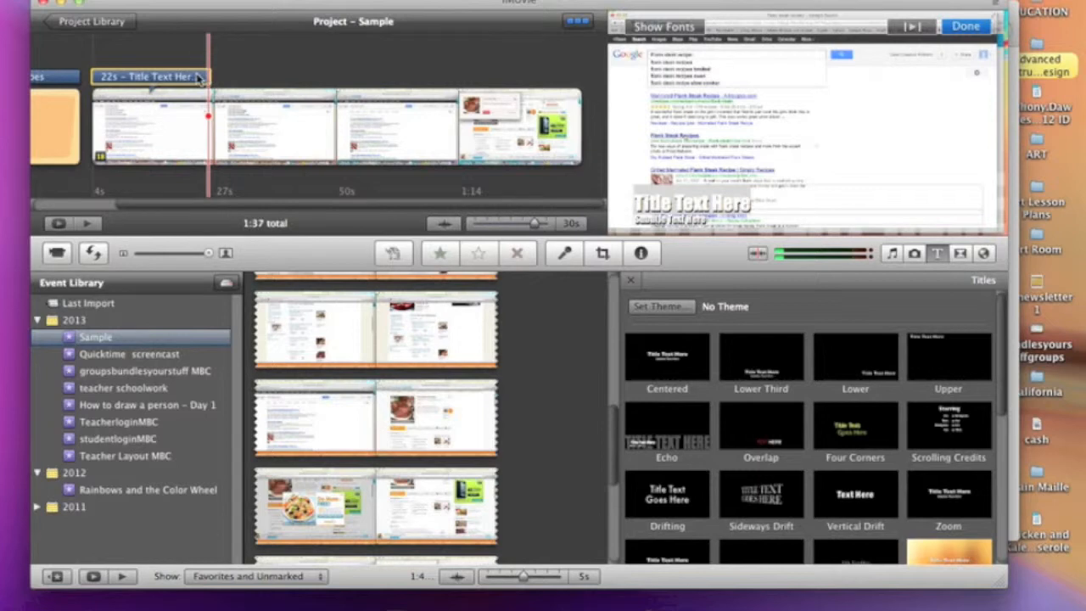
left_click_drag(99, 77, 109, 82)
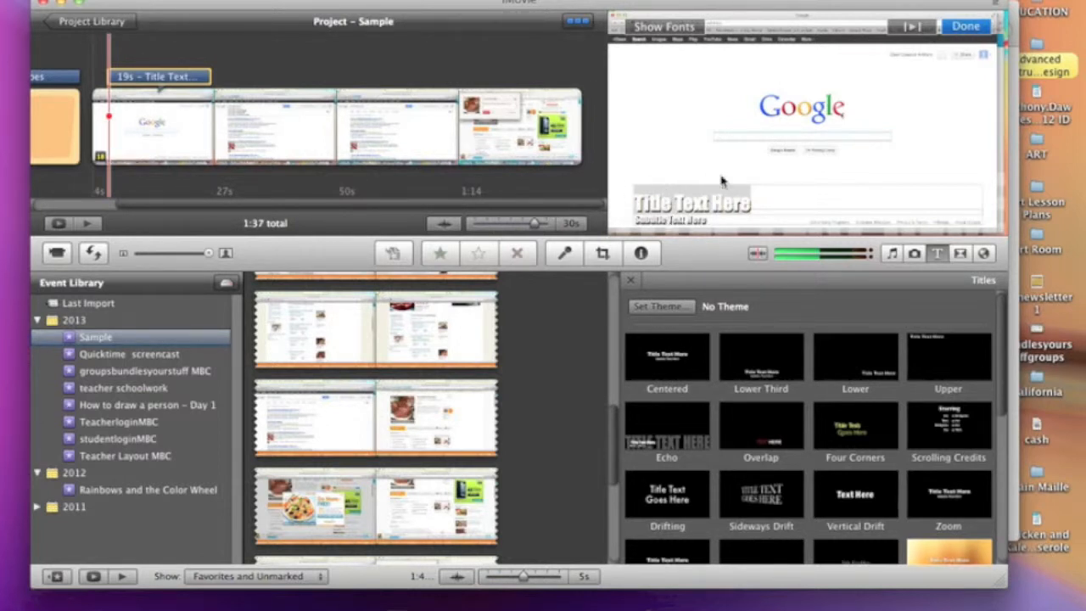
Set the Echo title's font to American Typewriter, its text color to black and its size to 6.
left_click(664, 27)
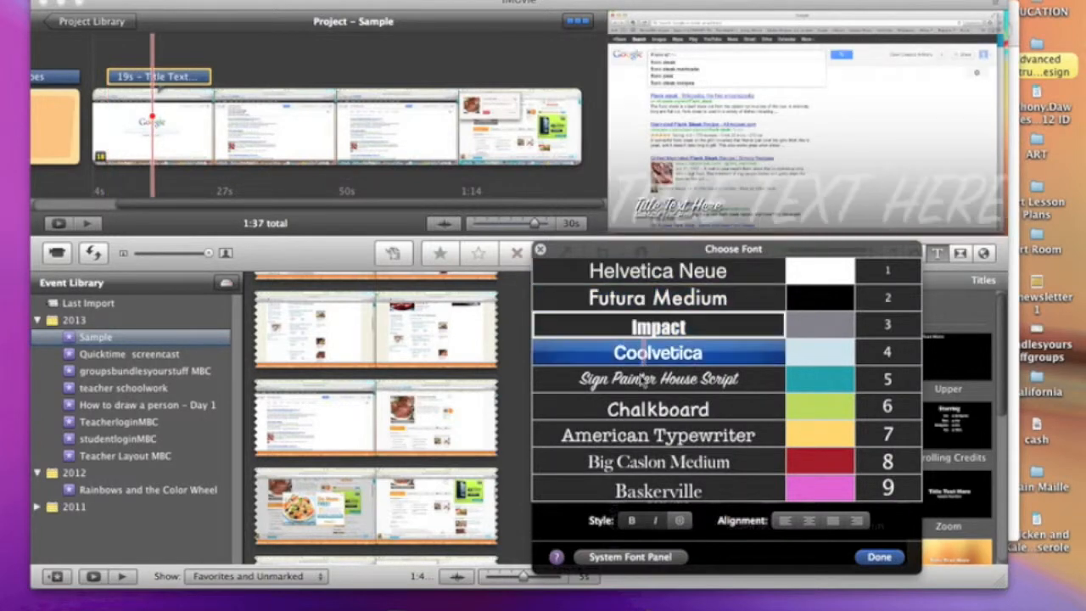
left_click(634, 436)
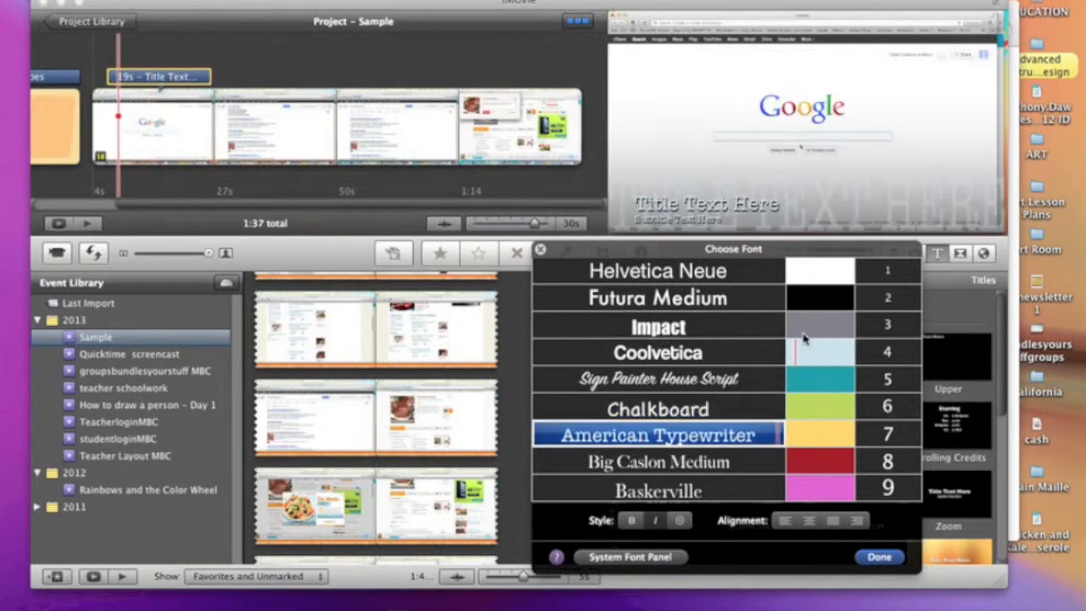
left_click(813, 301)
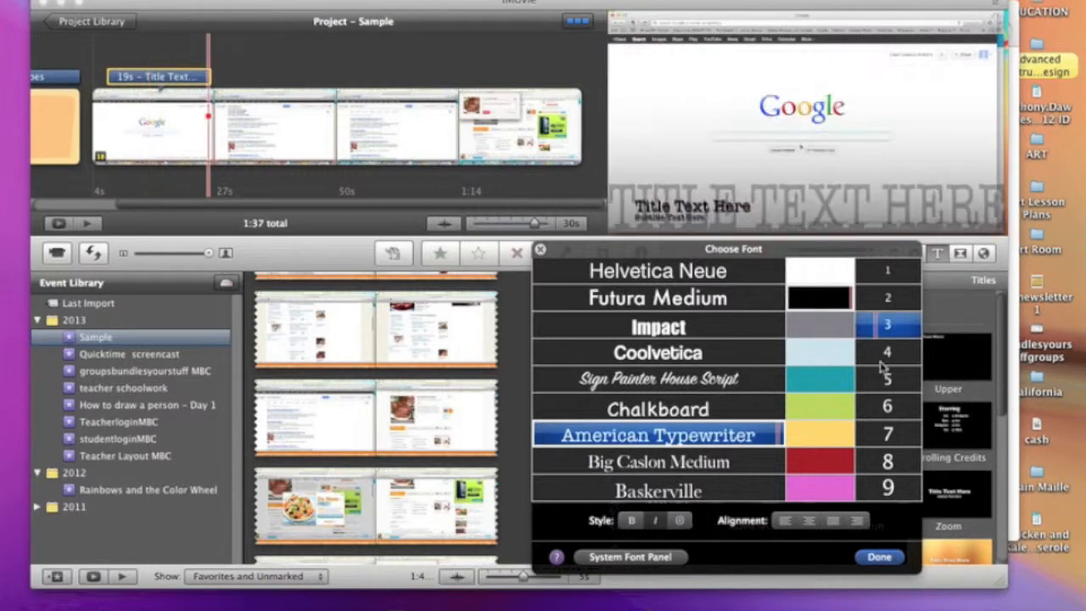
left_click(882, 409)
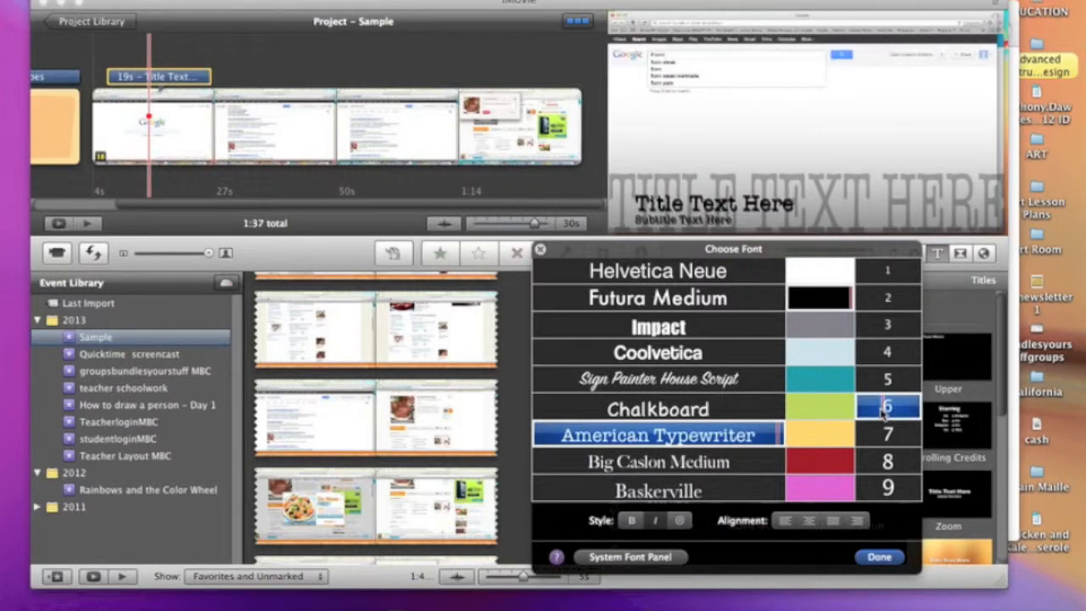
left_click(880, 557)
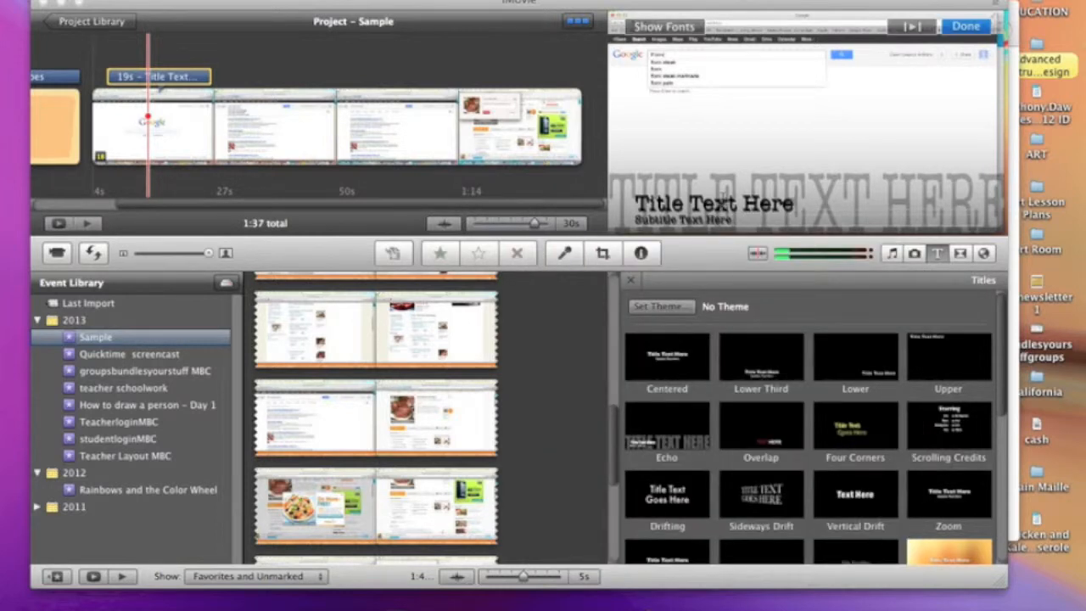
Replace the Echo title's main placeholder text with How to Google a recipe.
left_click(726, 200)
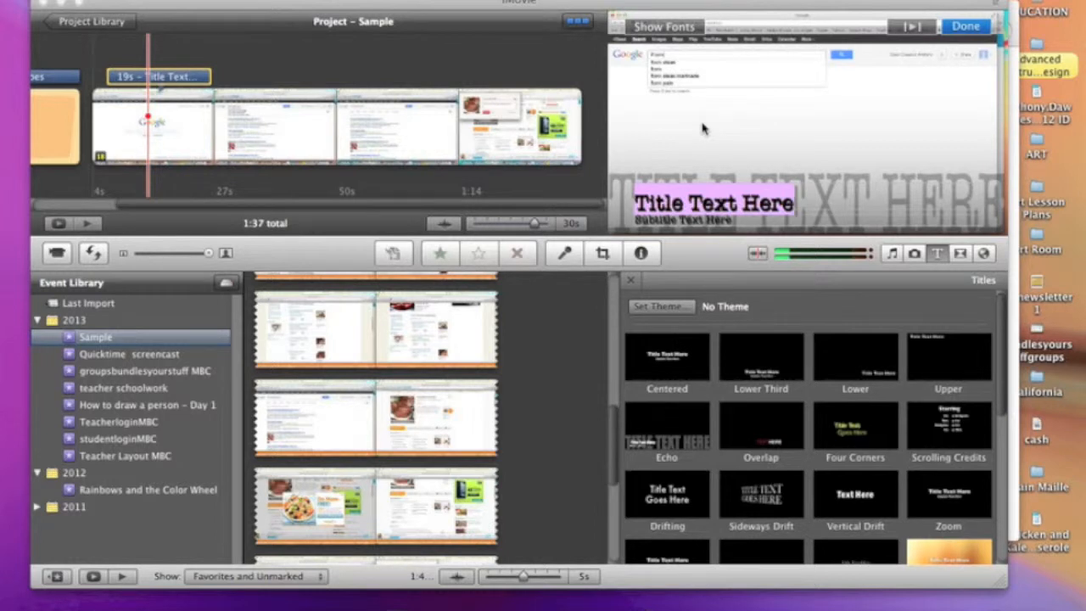
type("How to")
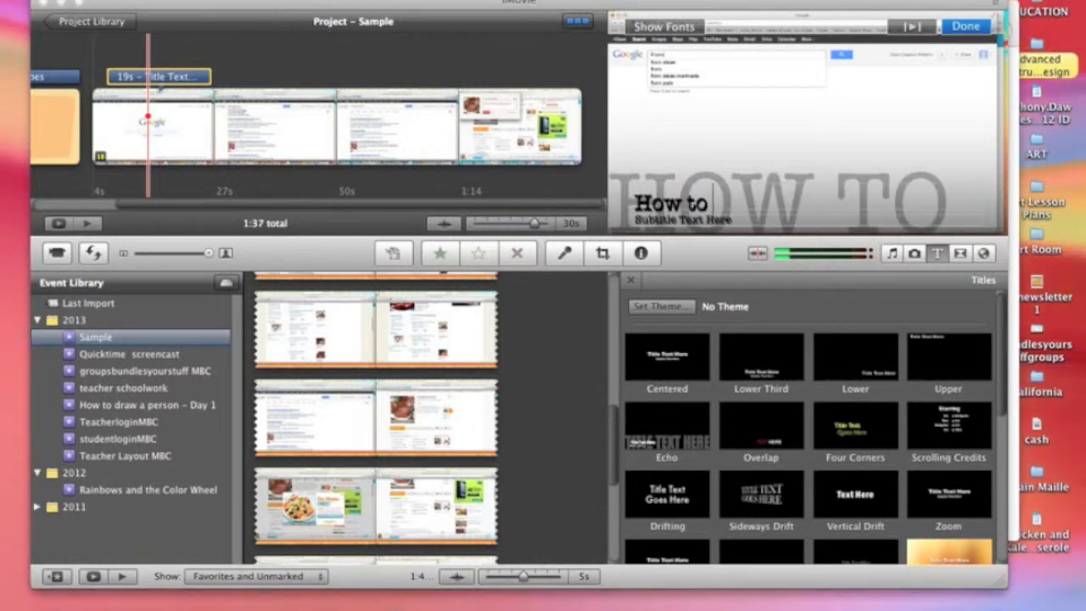
type(" goole a")
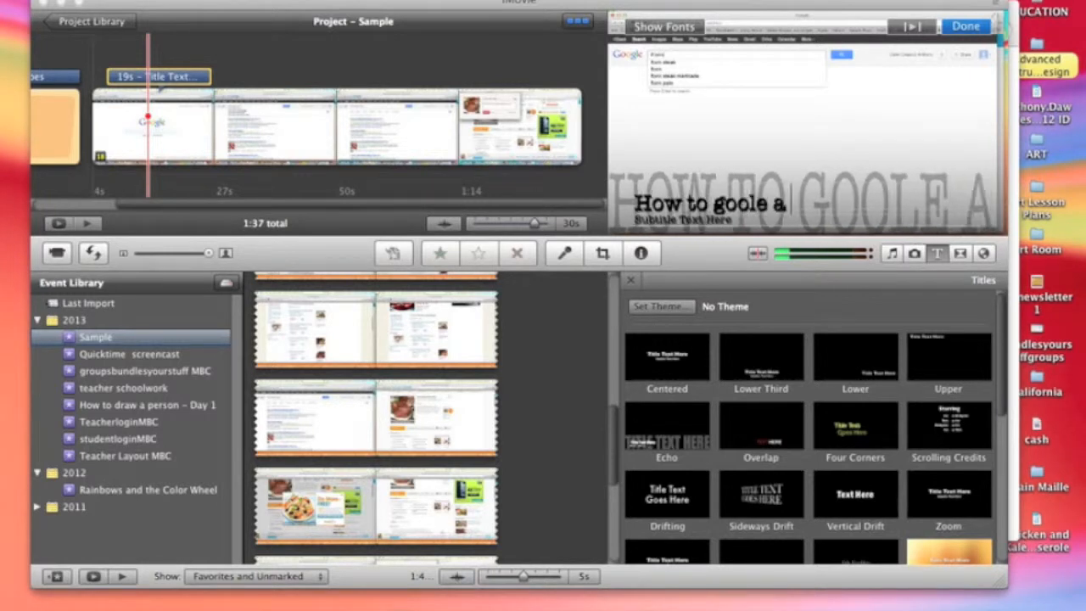
key("BackSpace")
key("BackSpace")
key("BackSpace")
key("BackSpace")
key("BackSpace")
key("BackSpace")
key("BackSpace")
key("BackSpace")
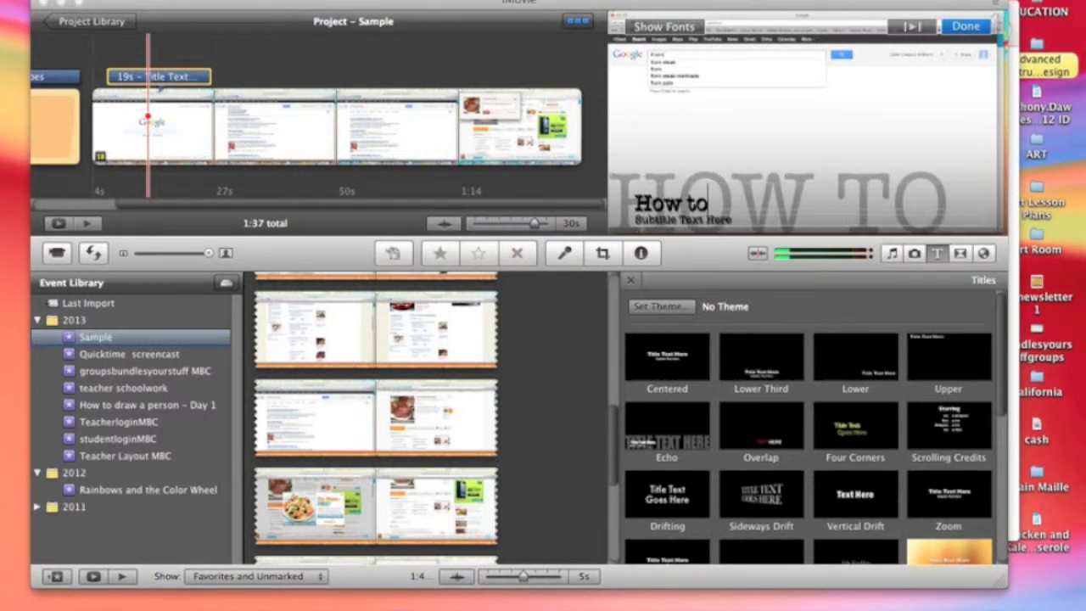
type("Google a")
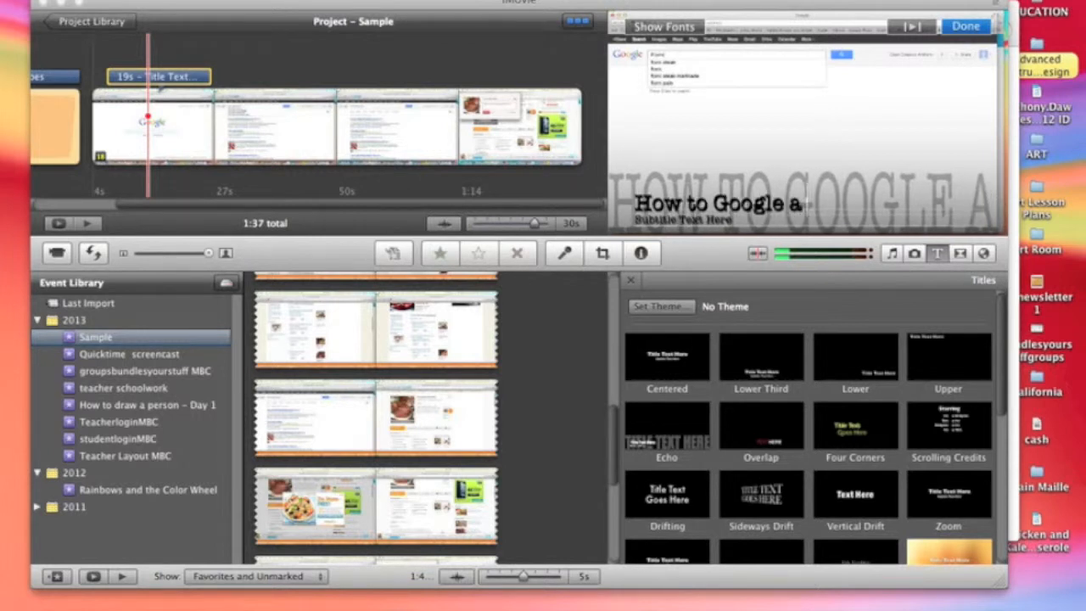
type(" recipe")
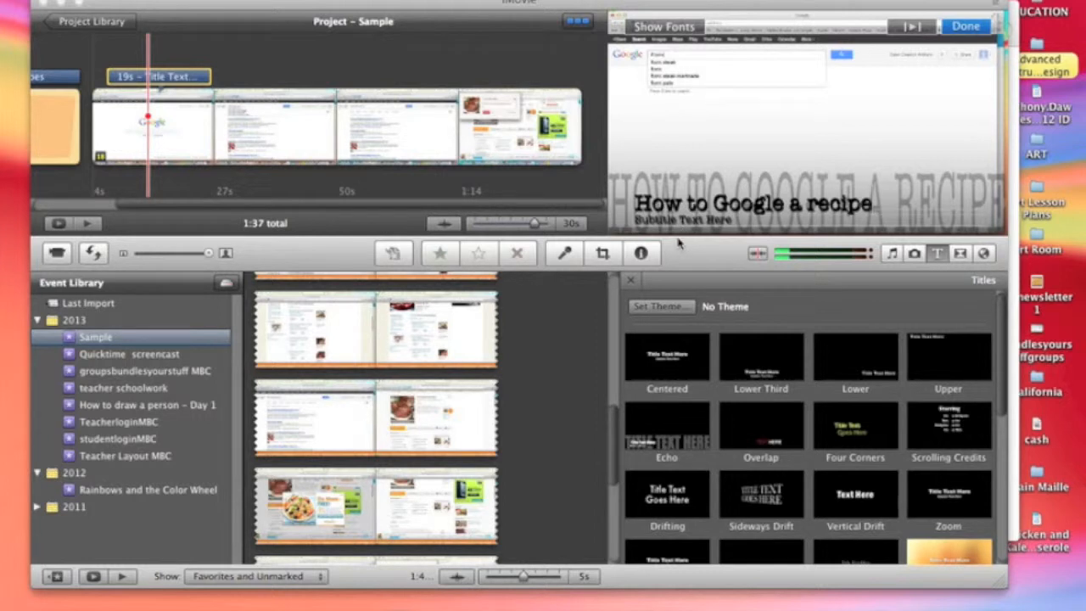
Delete the Echo title's subtitle text, preview the title and finish editing it.
left_click(682, 221)
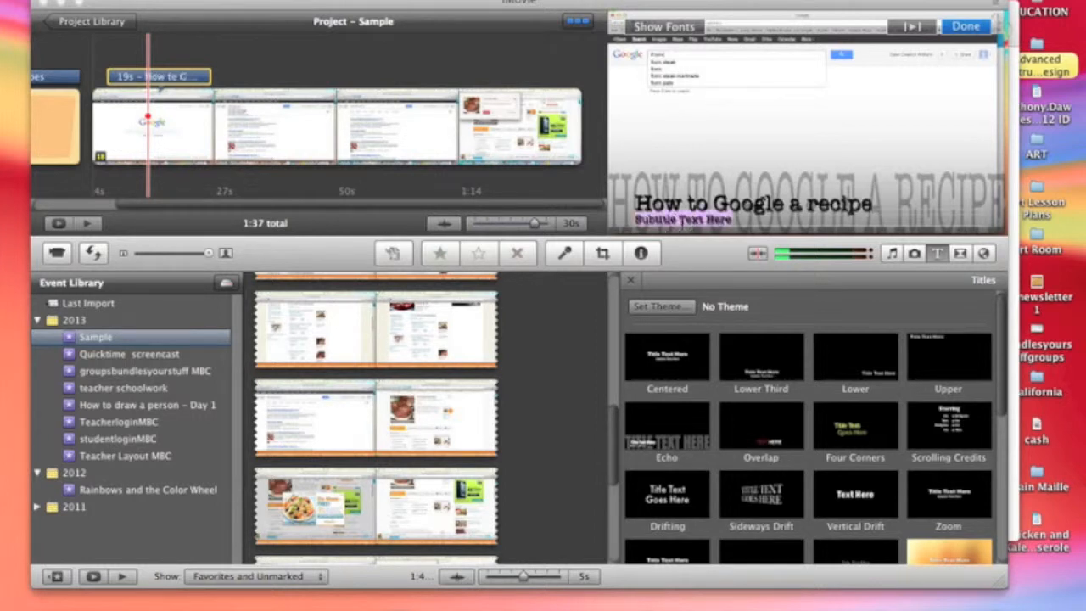
key("BackSpace")
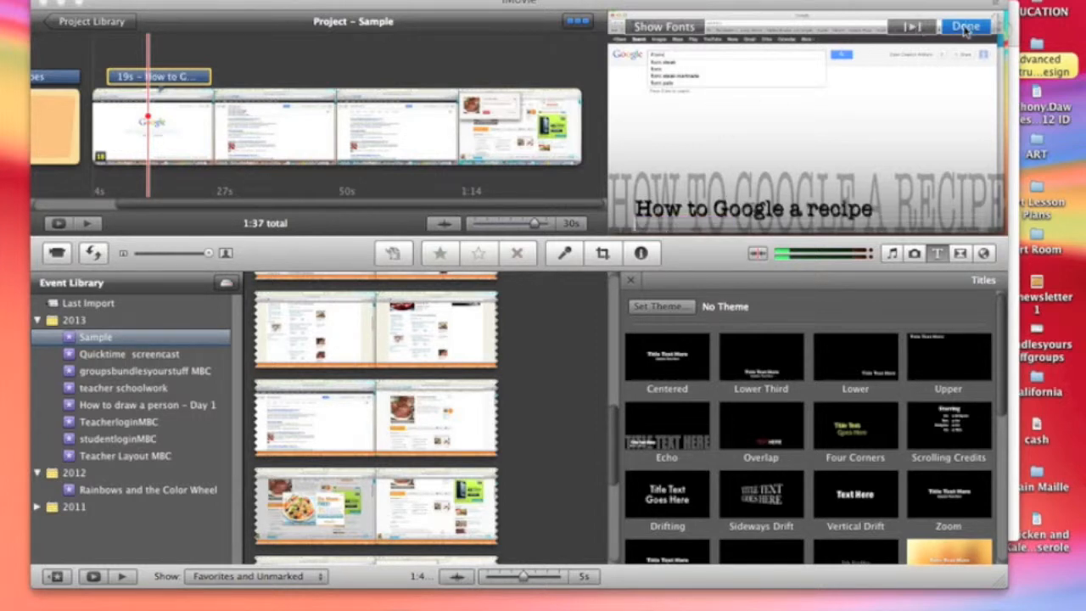
left_click(913, 27)
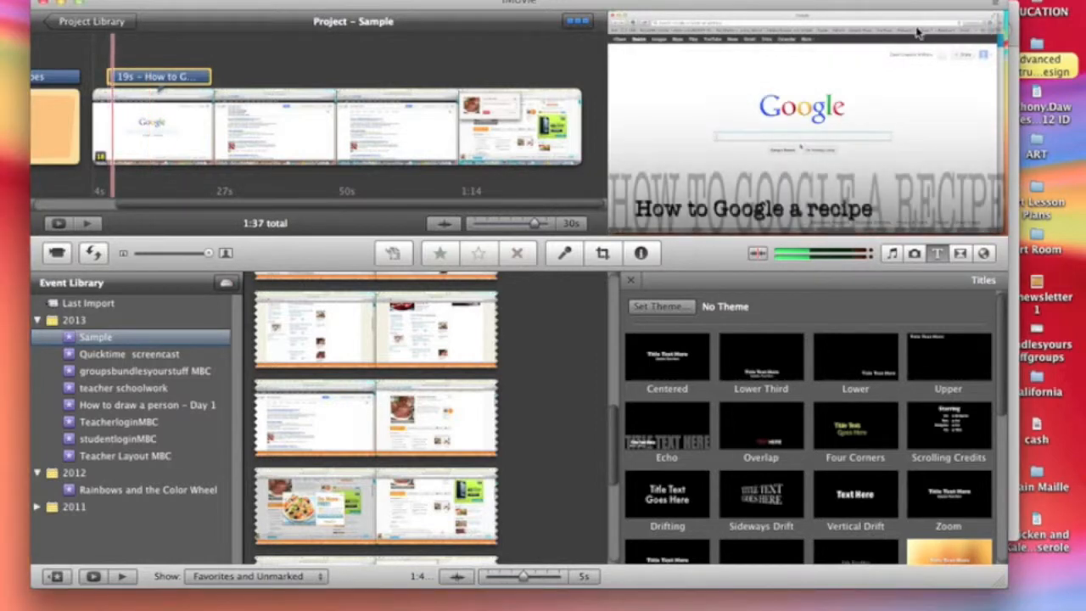
left_click(916, 32)
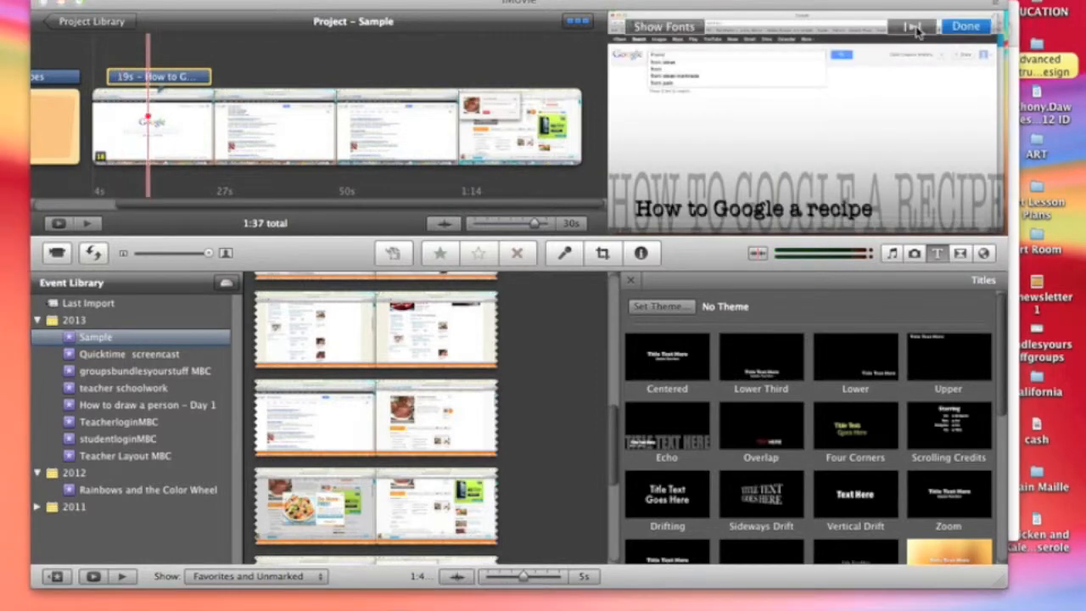
left_click(965, 27)
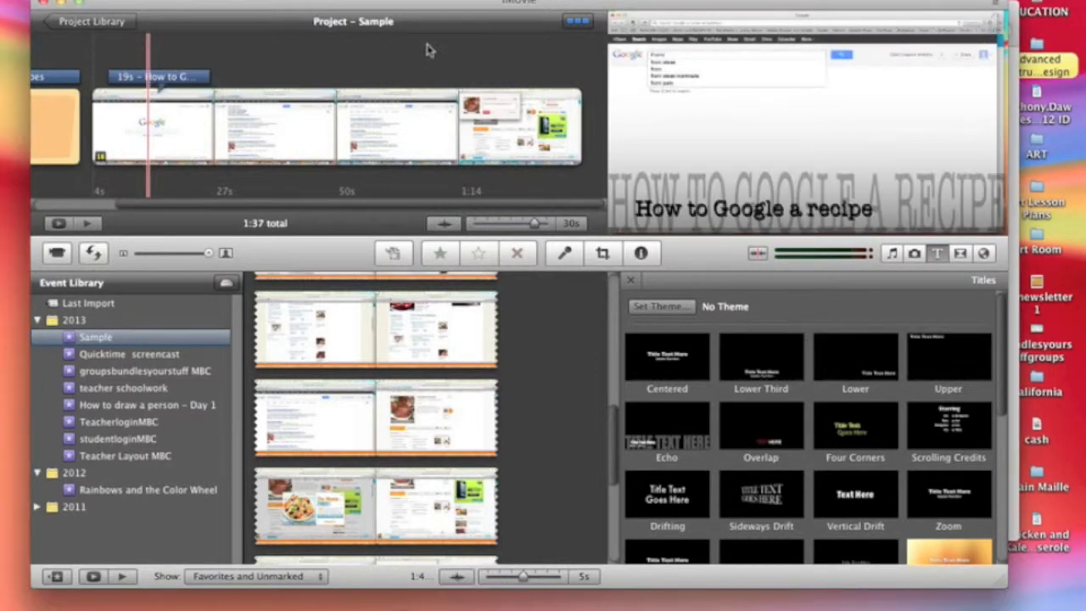